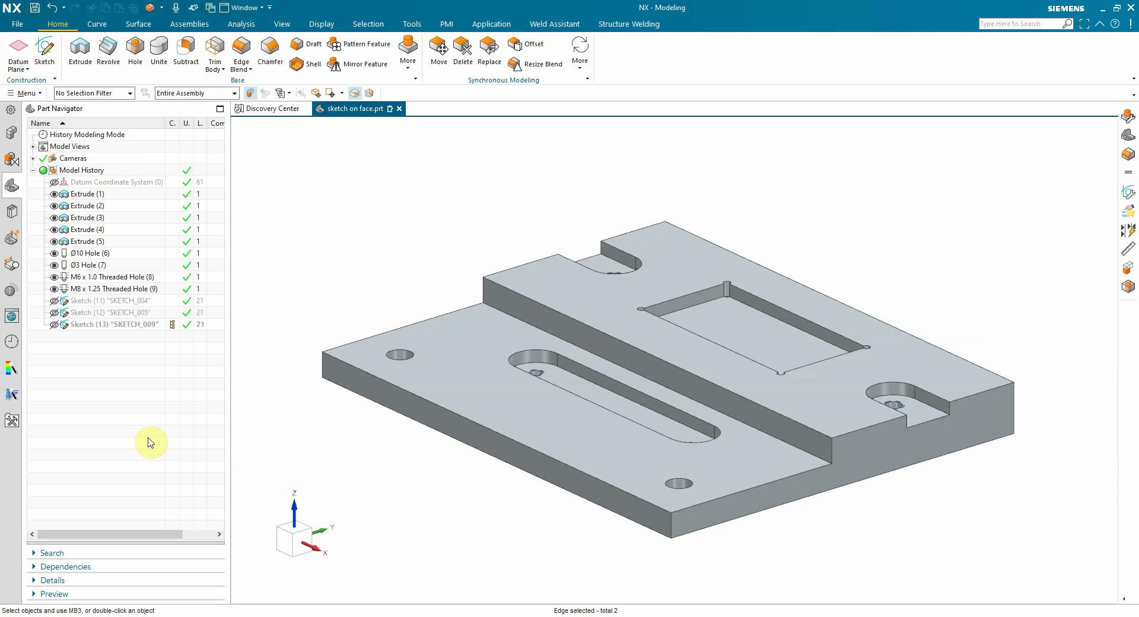
- Round the rectangular pocket's eight rim and floor edges with a 0.5 mm edge blend
click(247, 49)
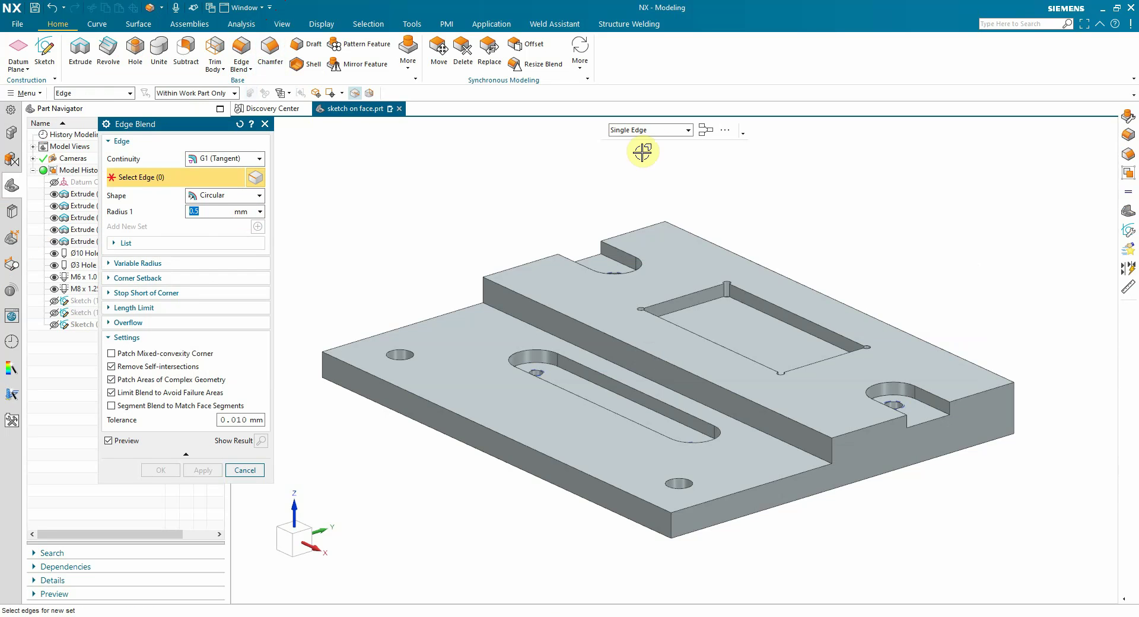
scroll(761, 306, up, 3)
click(675, 282)
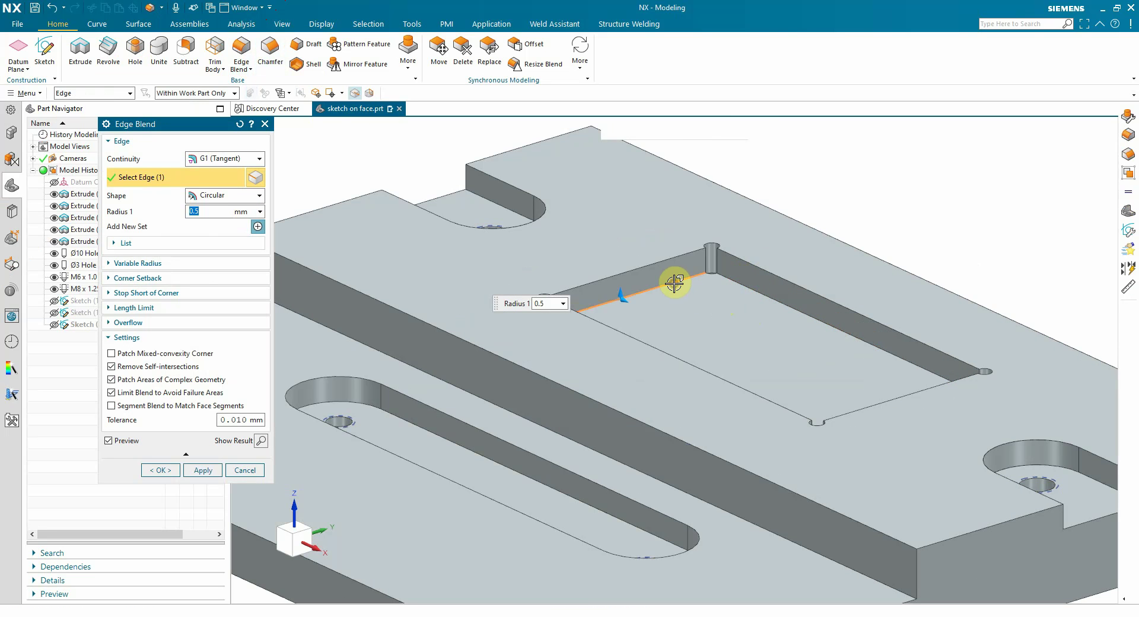
scroll(671, 282, up, 2)
click(620, 278)
click(752, 264)
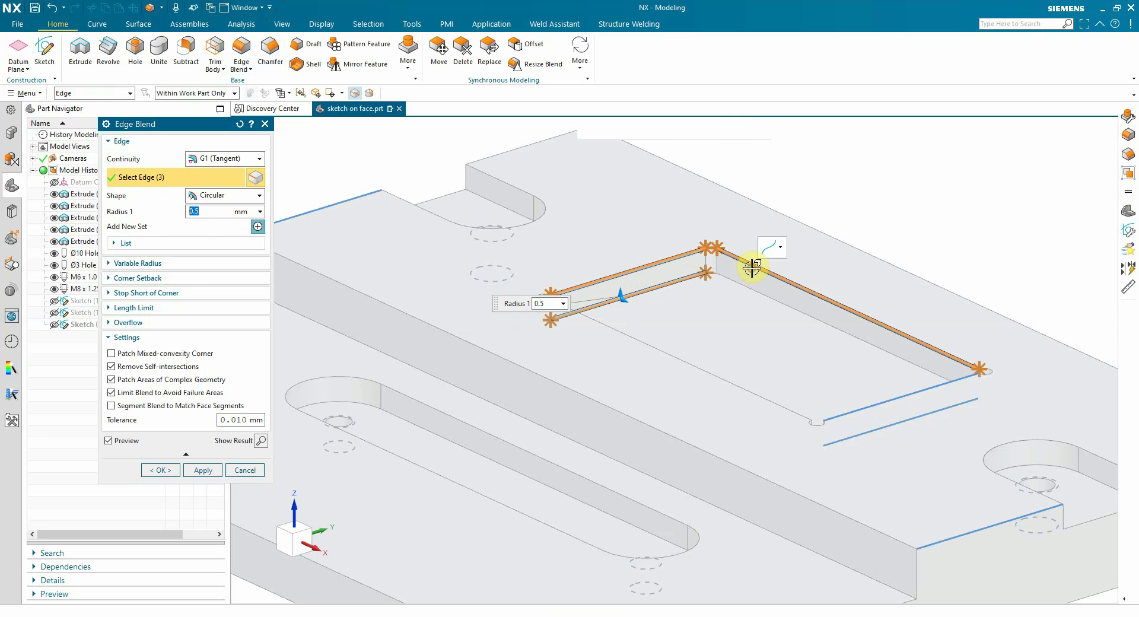
click(752, 287)
click(878, 402)
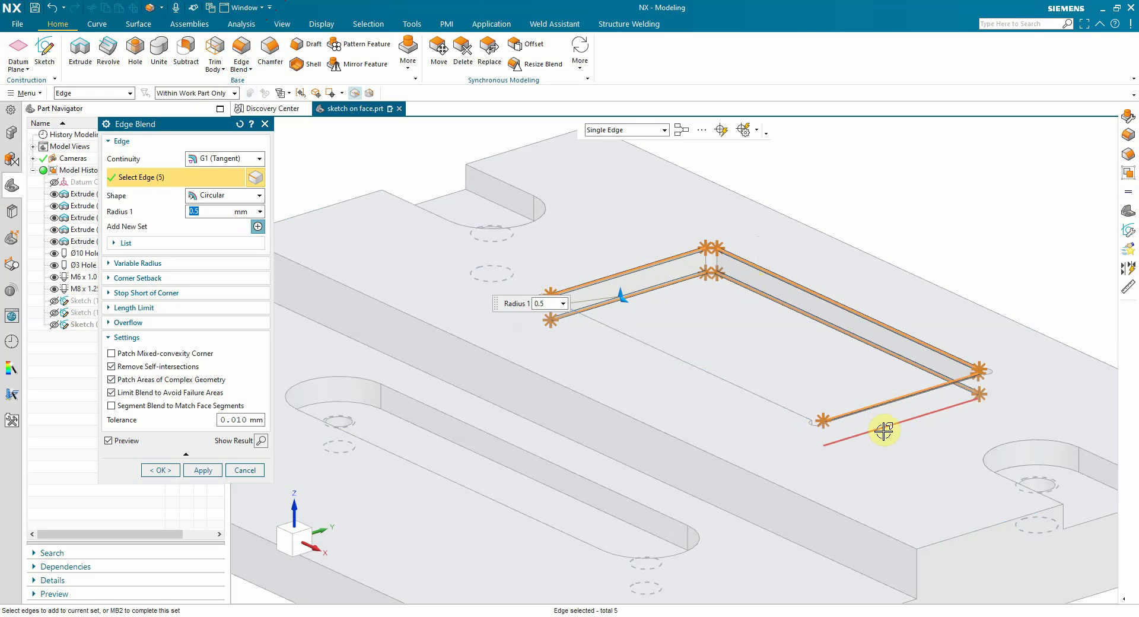
click(882, 424)
click(763, 395)
click(764, 421)
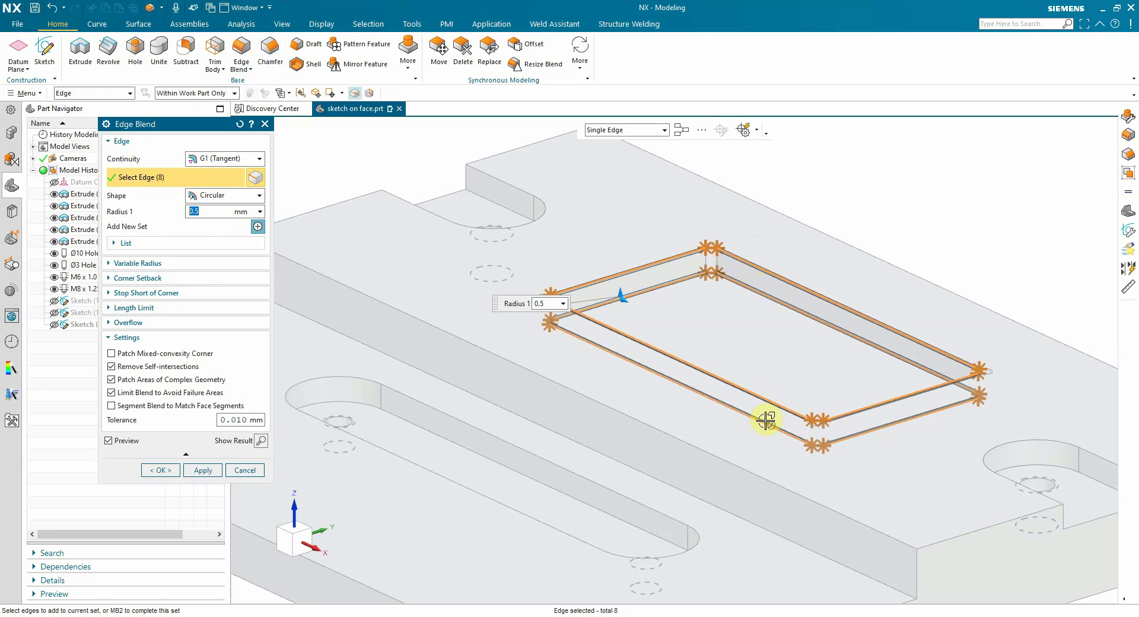
click(160, 470)
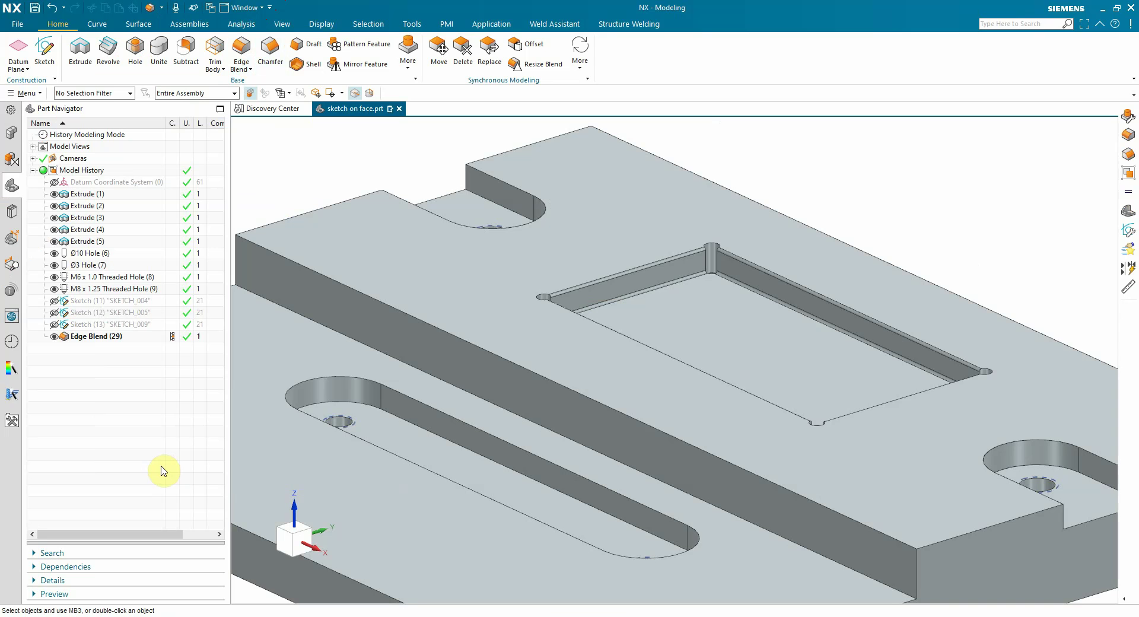
- Add a 0.6 mm, 45° start chamfer to the Ø3 Hole (7) feature
double_click(714, 252)
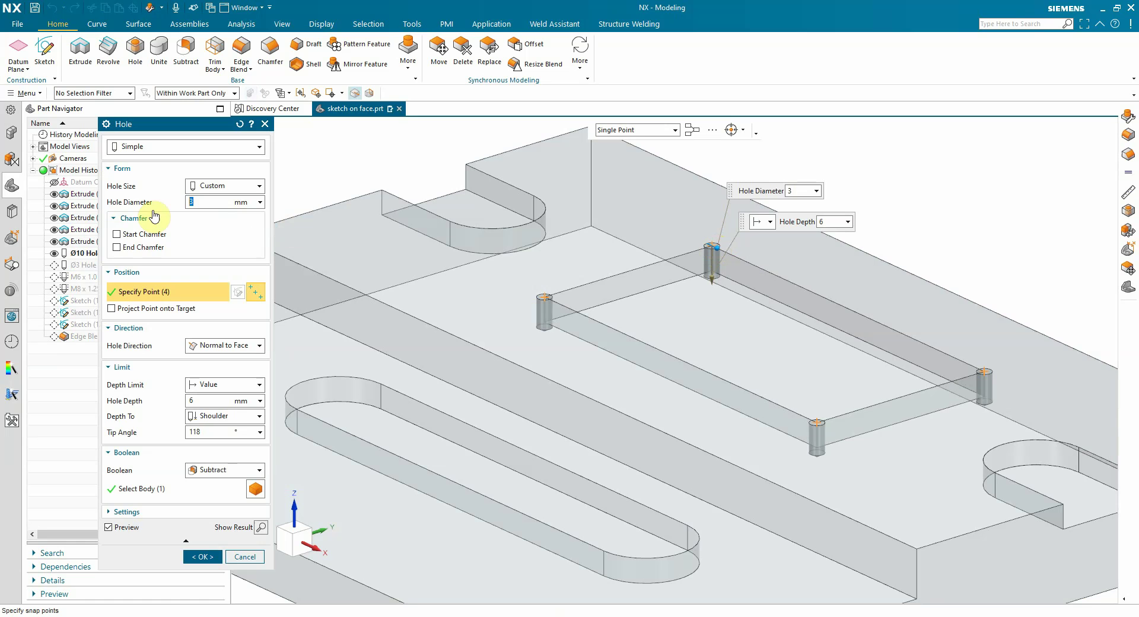
click(116, 234)
click(202, 586)
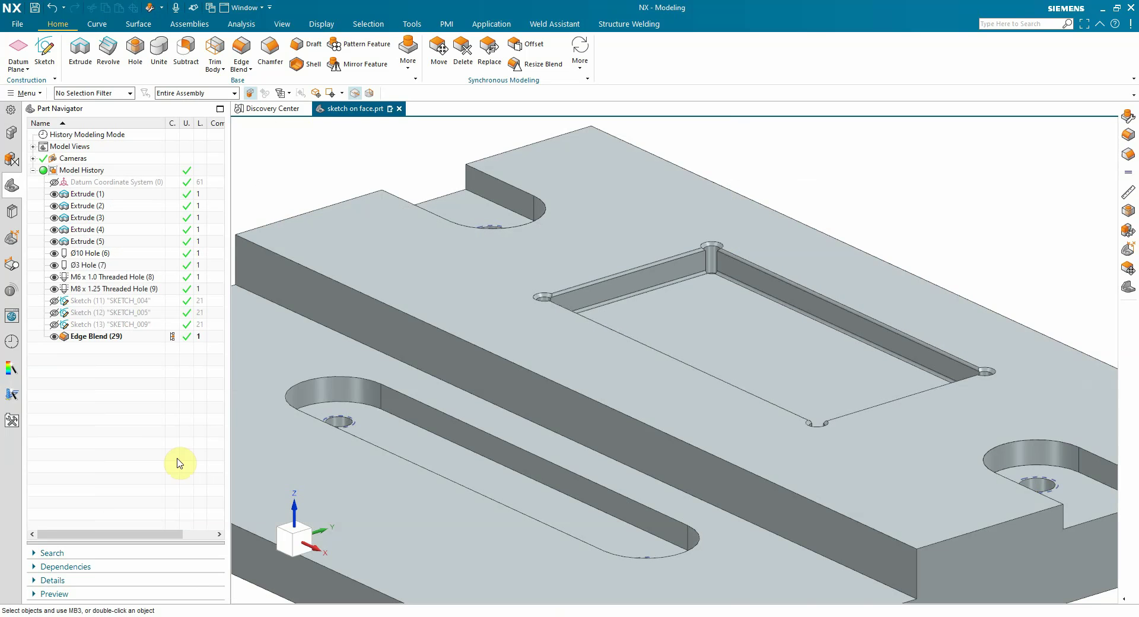
- Start an edge blend with a 1 mm radius and the Tangent Edges selection rule
scroll(381, 183, down, 2)
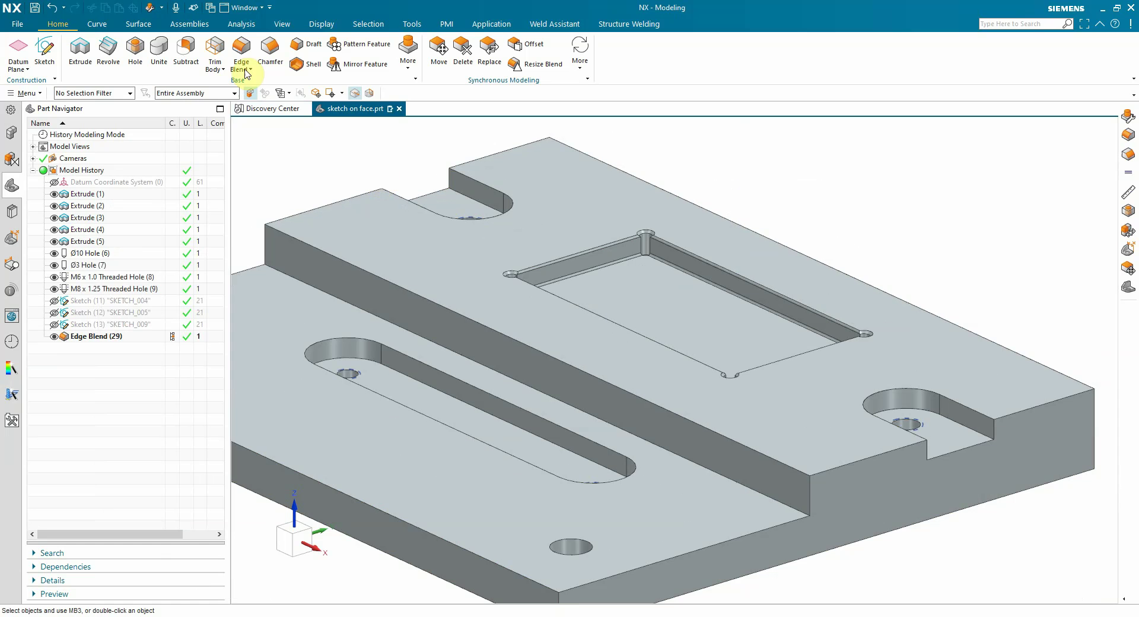
click(240, 47)
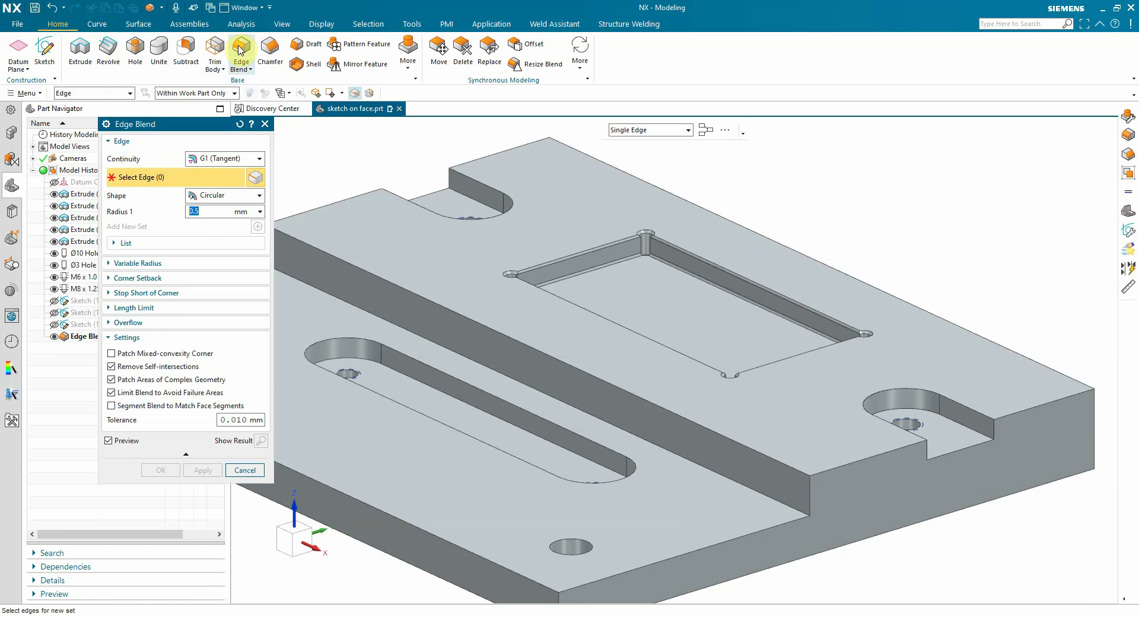
text(1)
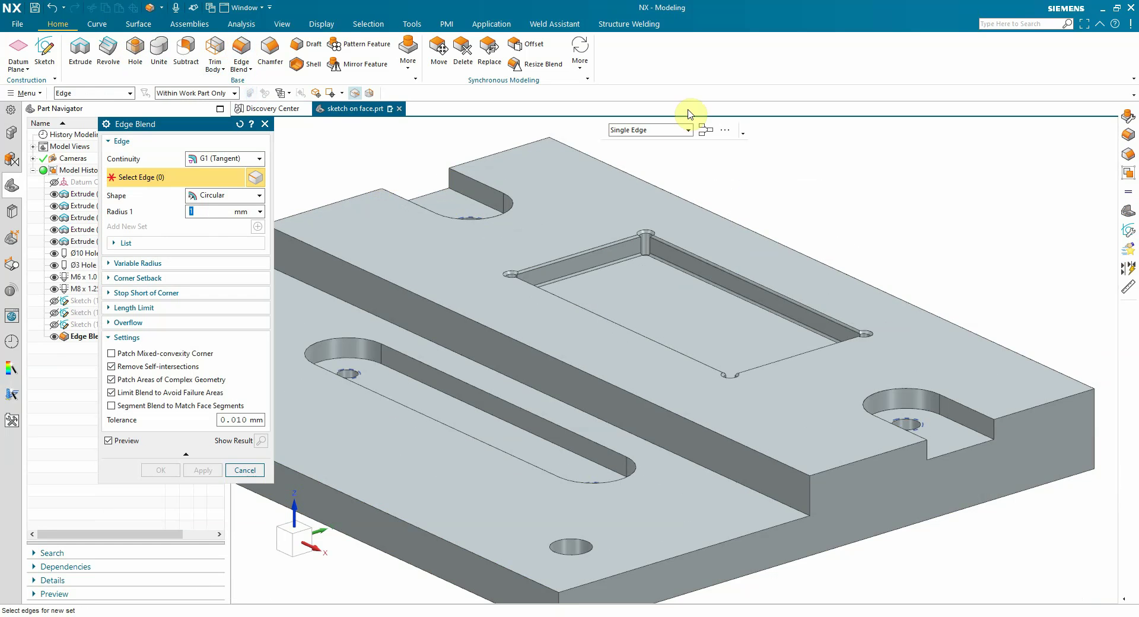
click(674, 133)
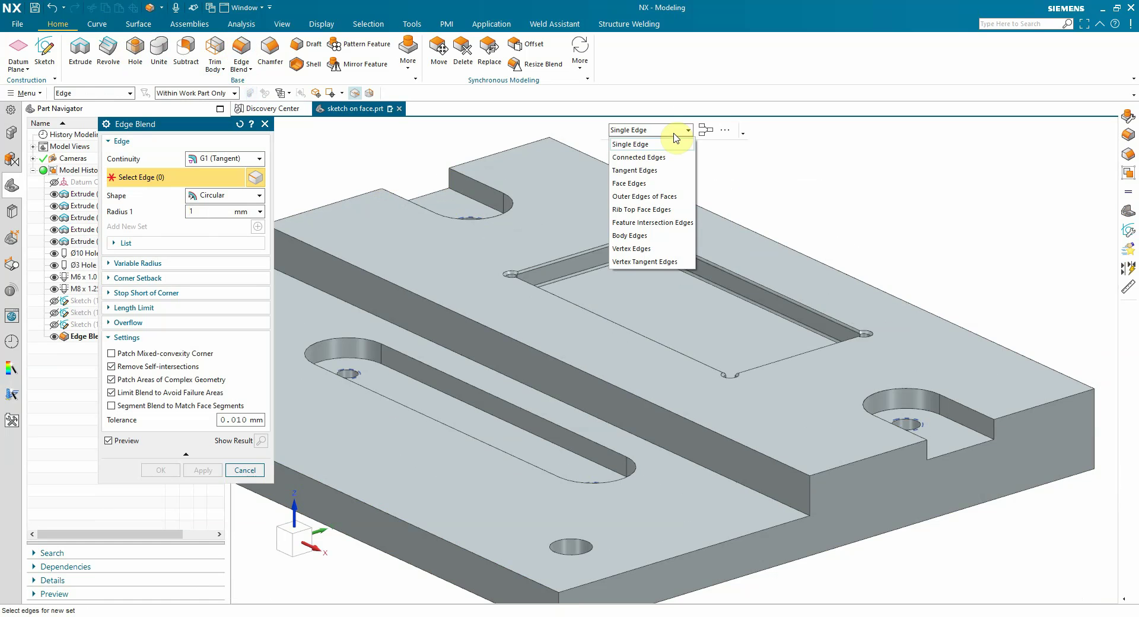
click(669, 171)
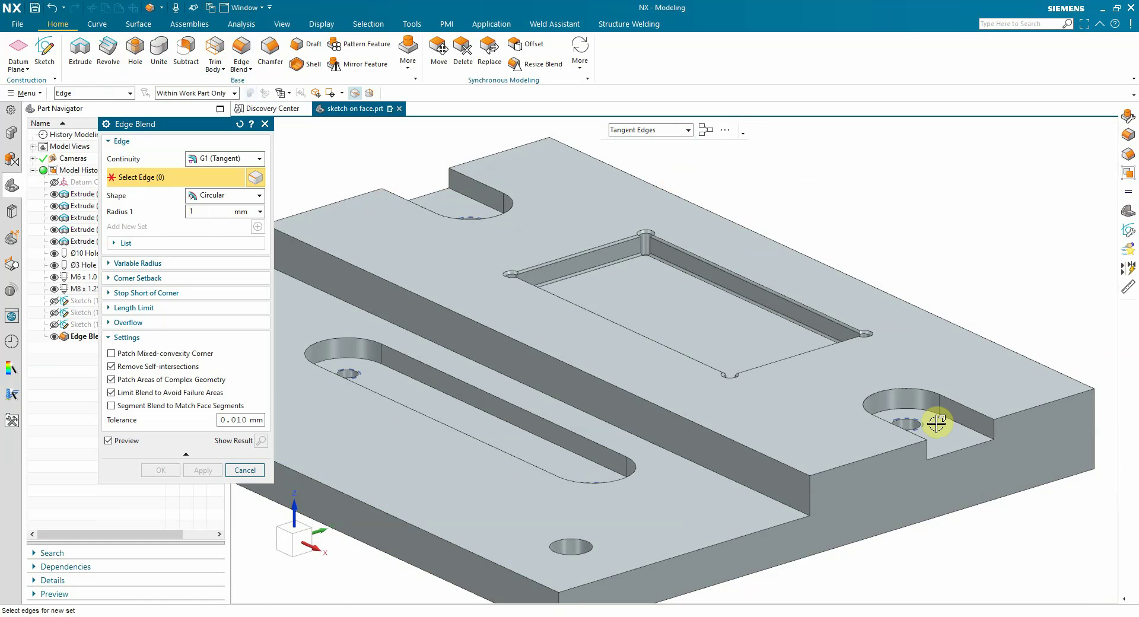
- Select the front U-notch's two tangent edge chains and its corner, bottom and left edges
click(966, 422)
click(964, 411)
scroll(979, 418, down, 3)
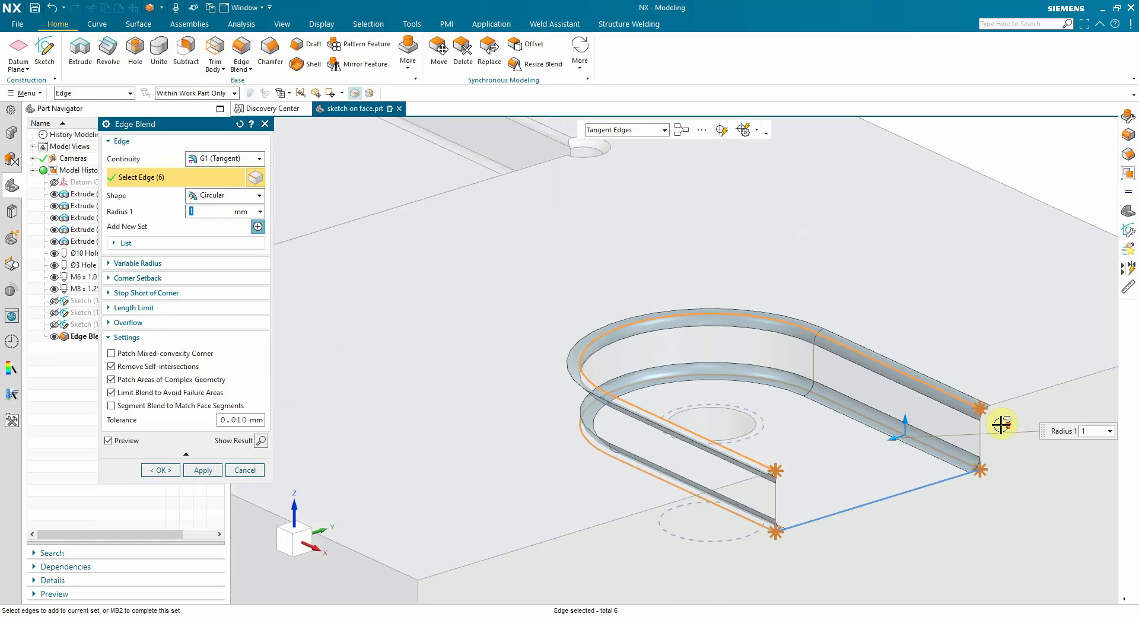
click(977, 425)
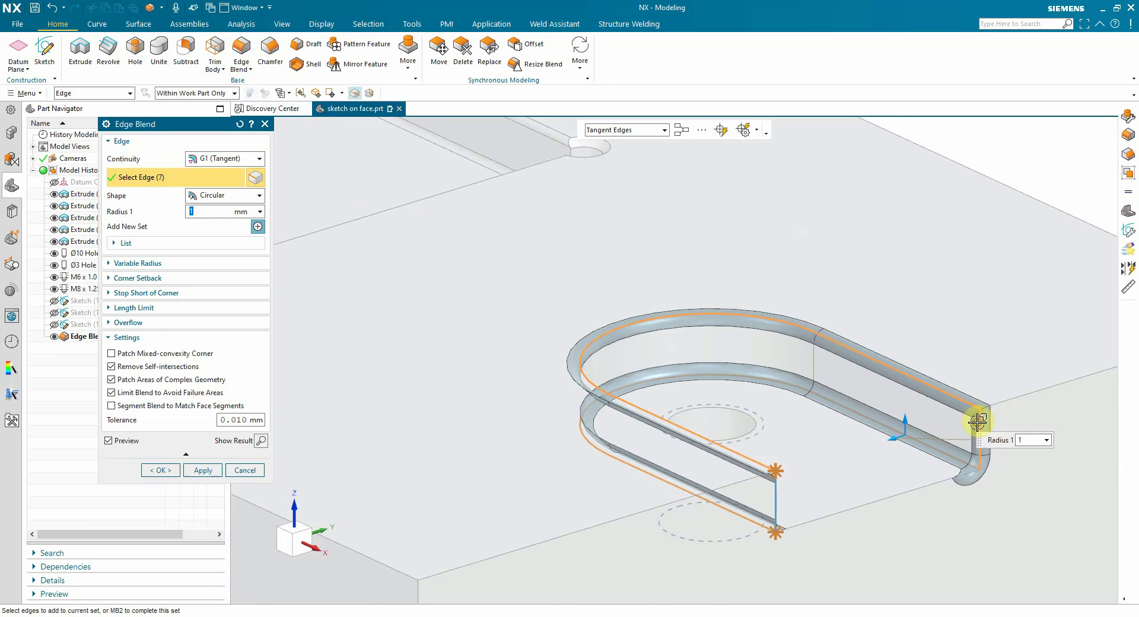
click(933, 479)
click(776, 491)
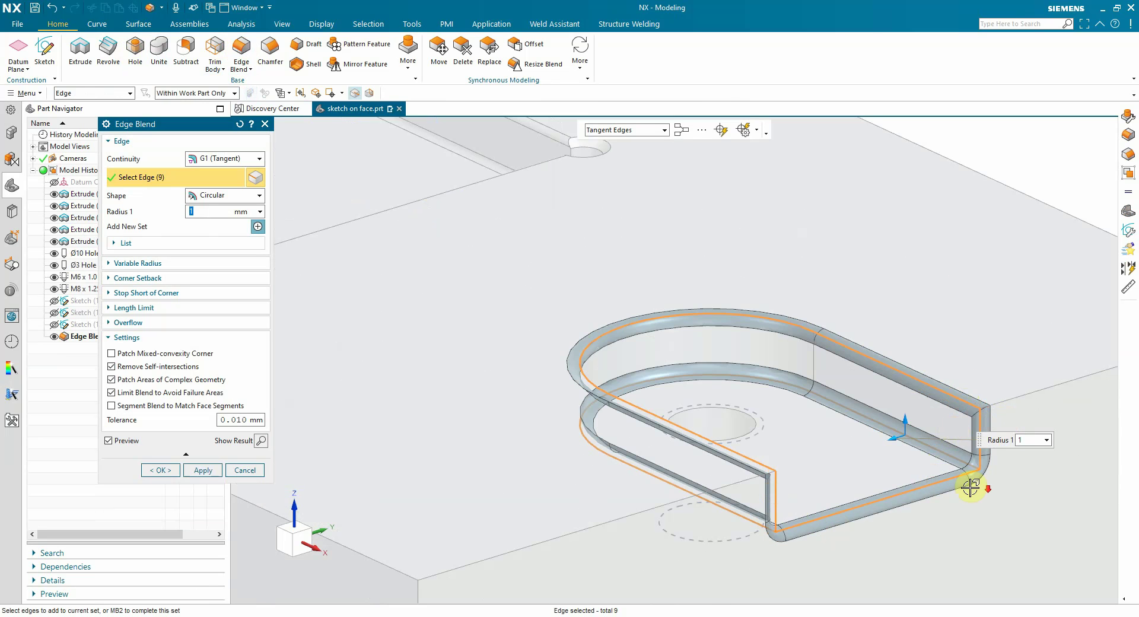
- Add the back notch's edge chains and vertical edges, then create the 1 mm blend
scroll(839, 438, up, 3)
scroll(381, 229, down, 4)
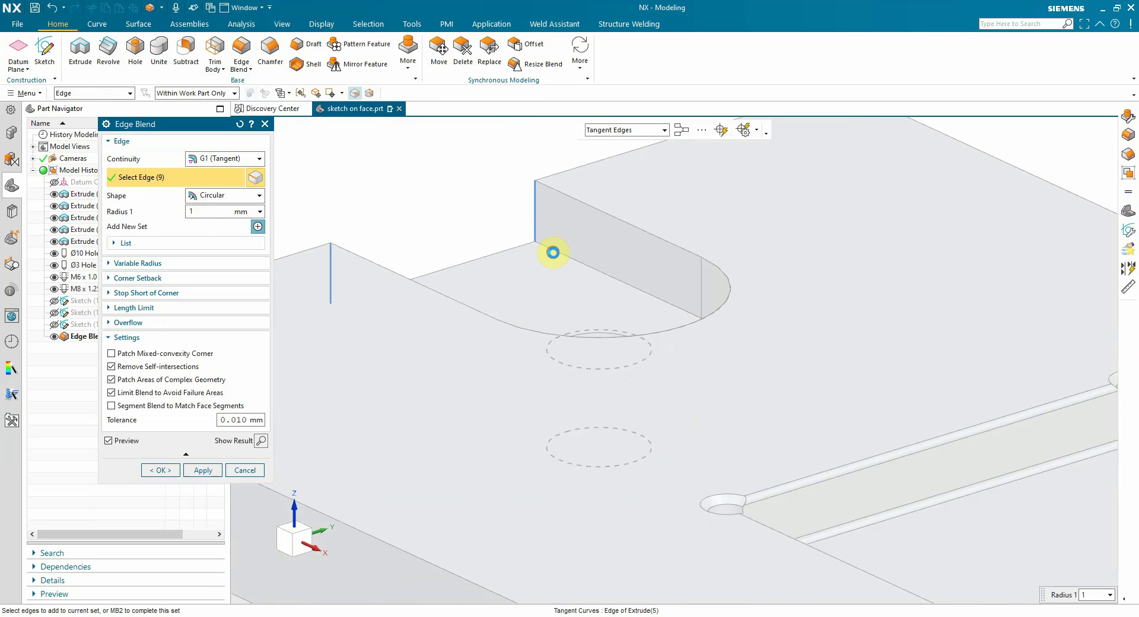
click(554, 252)
click(567, 195)
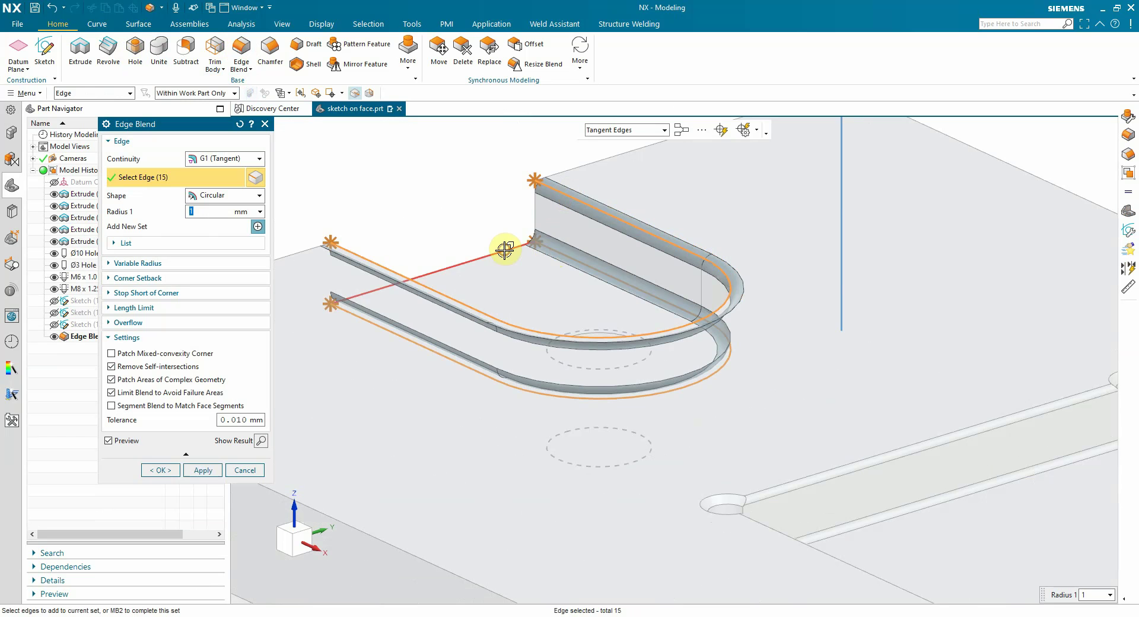
click(528, 212)
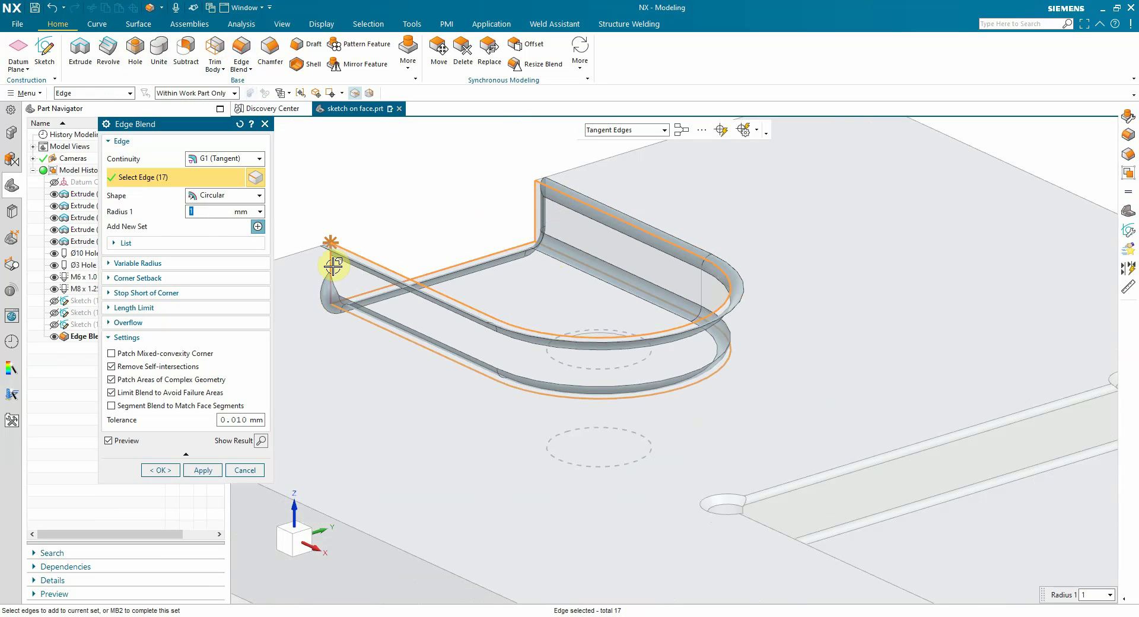
click(333, 267)
scroll(569, 166, up, 2)
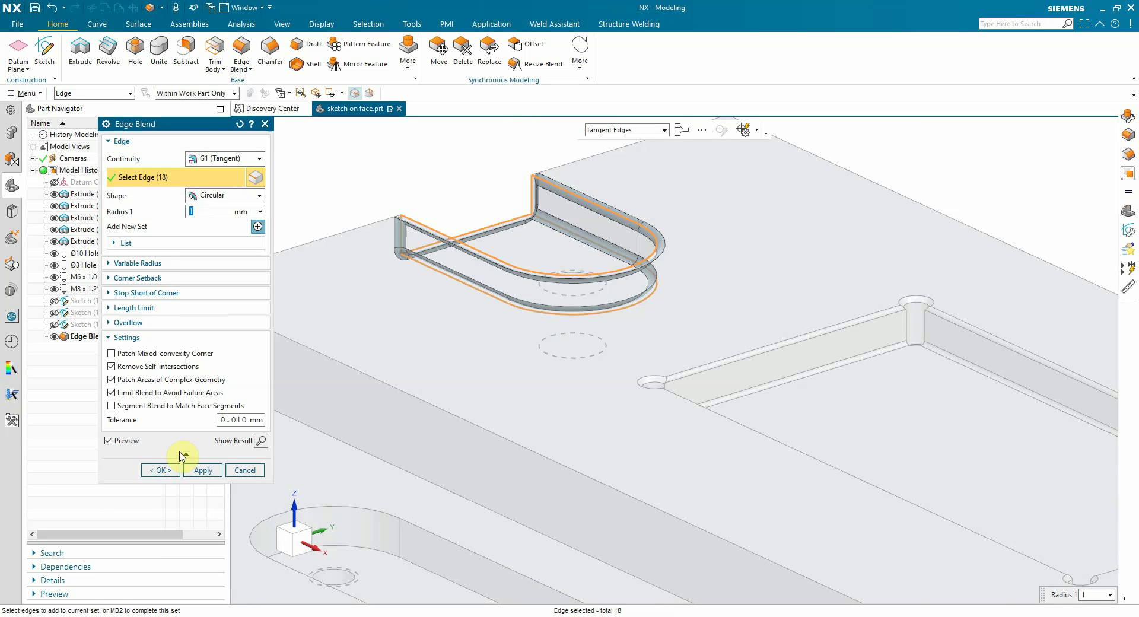
click(163, 470)
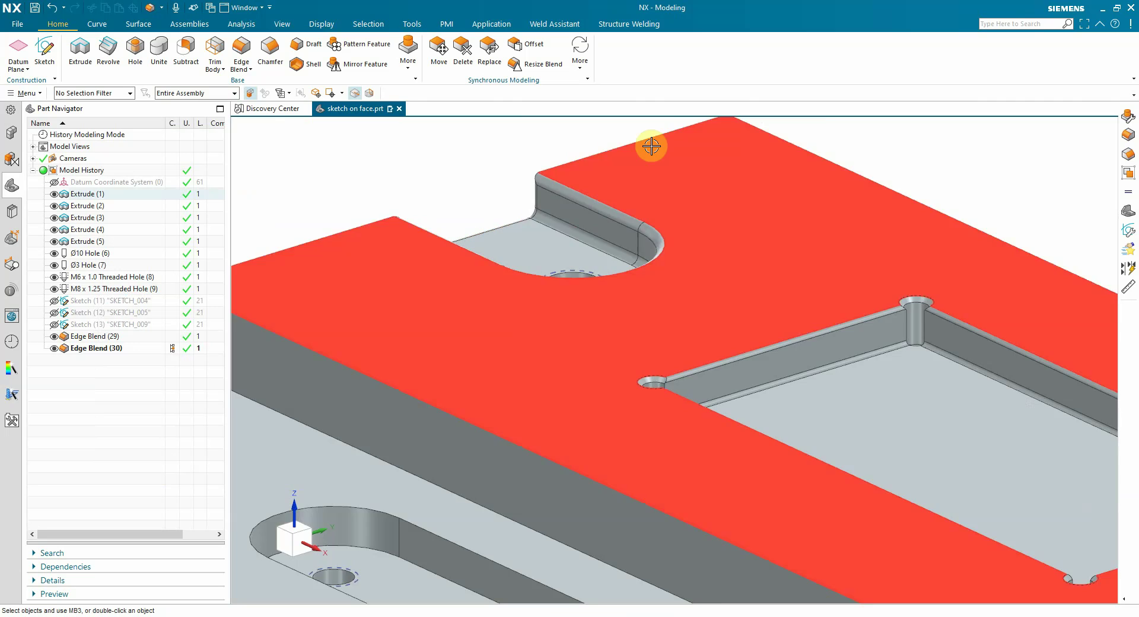
- Start a 2 mm edge blend with the Body Edges rule, test-pick the plate, then clear the selection
scroll(651, 144, up, 3)
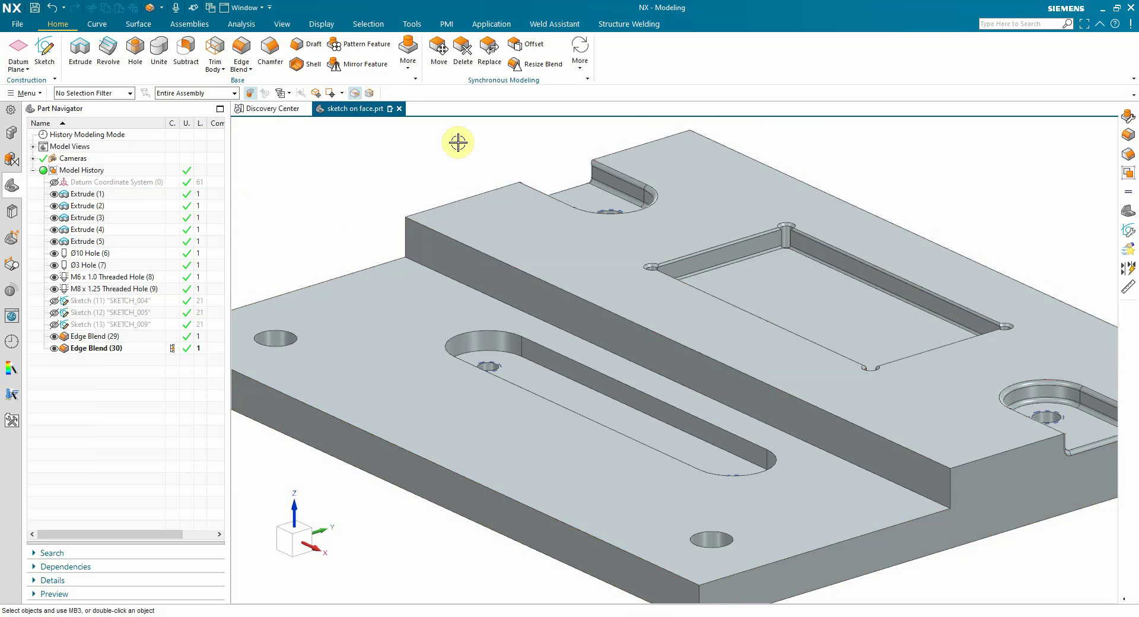
click(241, 45)
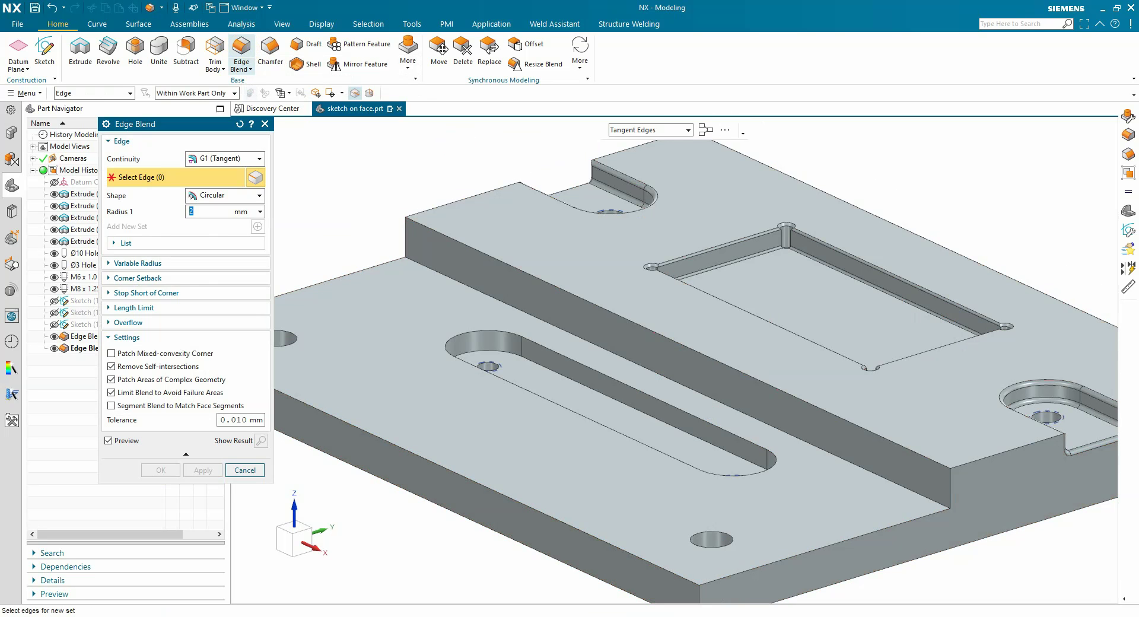
click(640, 130)
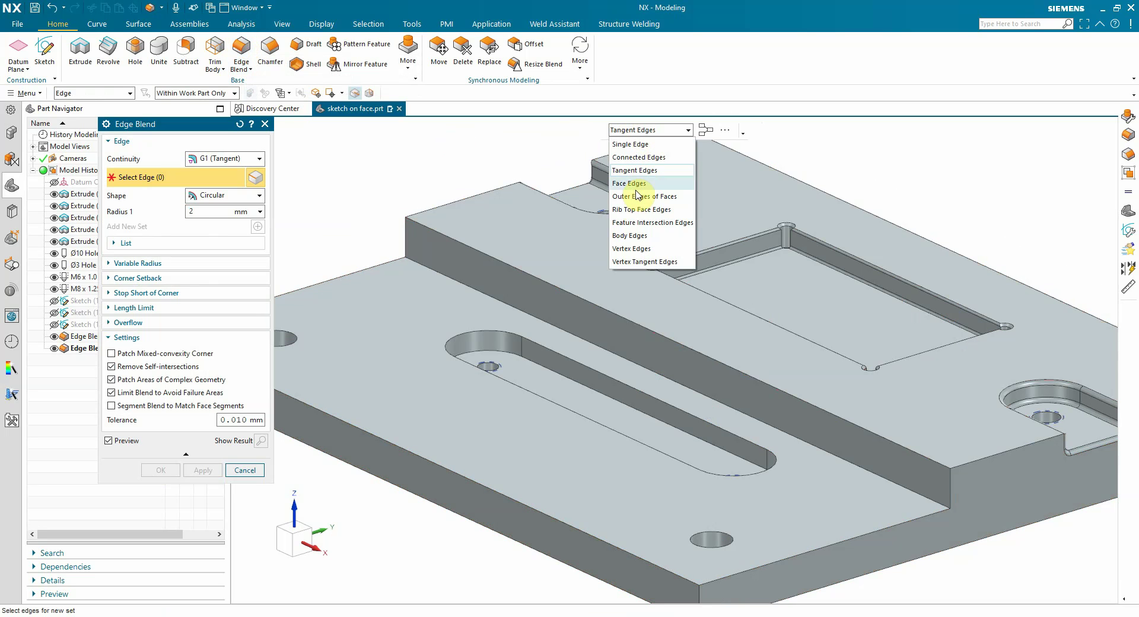
click(630, 235)
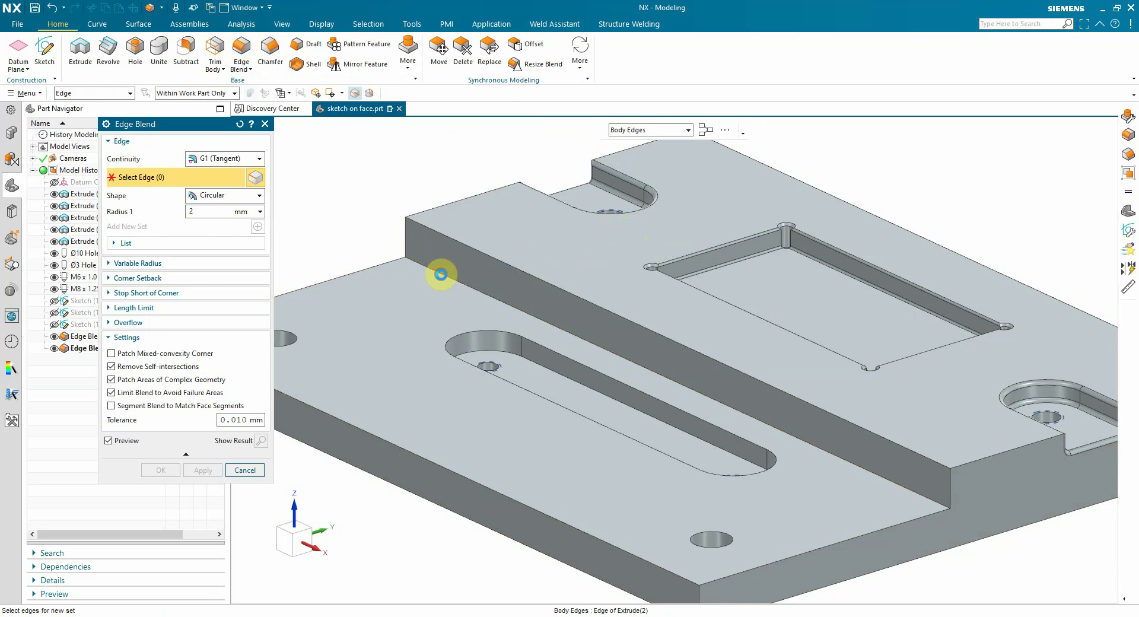
click(440, 274)
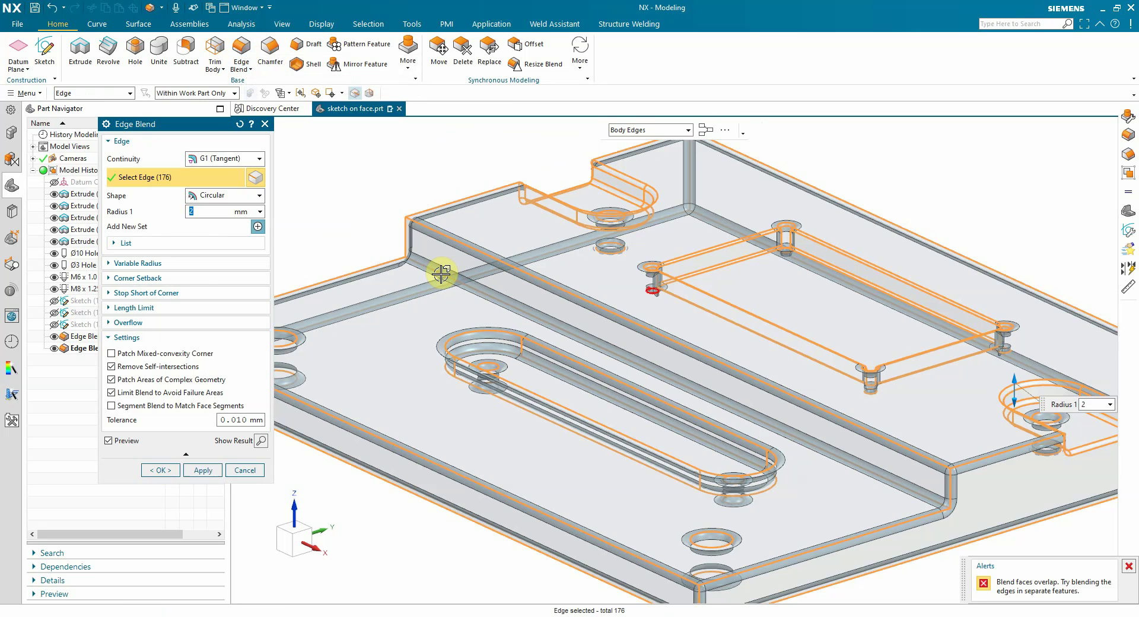
scroll(688, 294, up, 4)
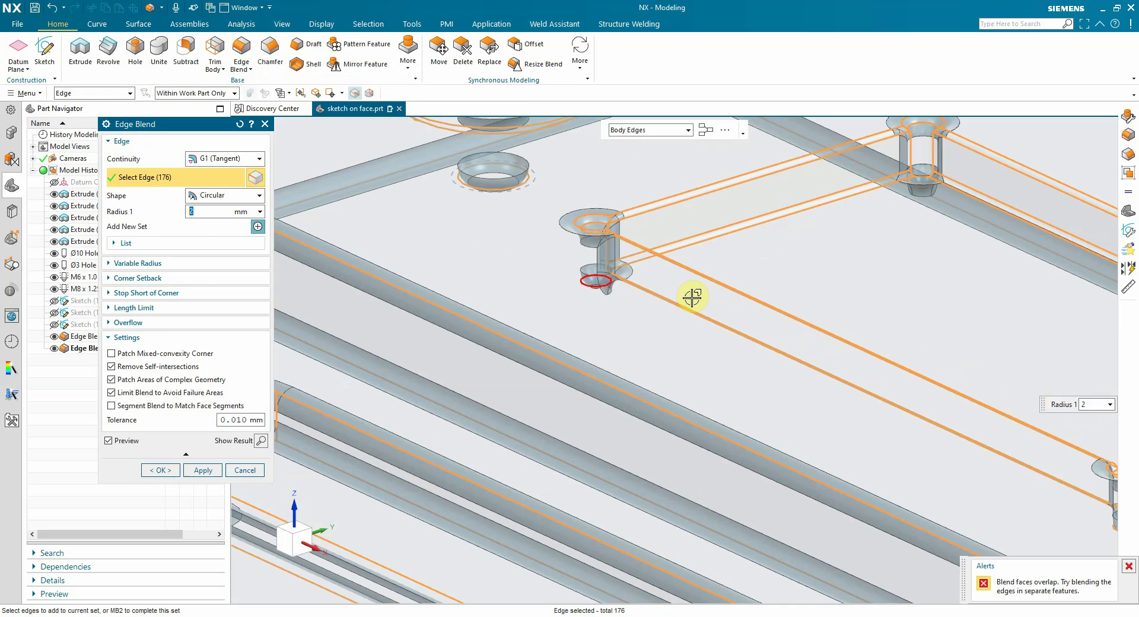
shift+click(601, 285)
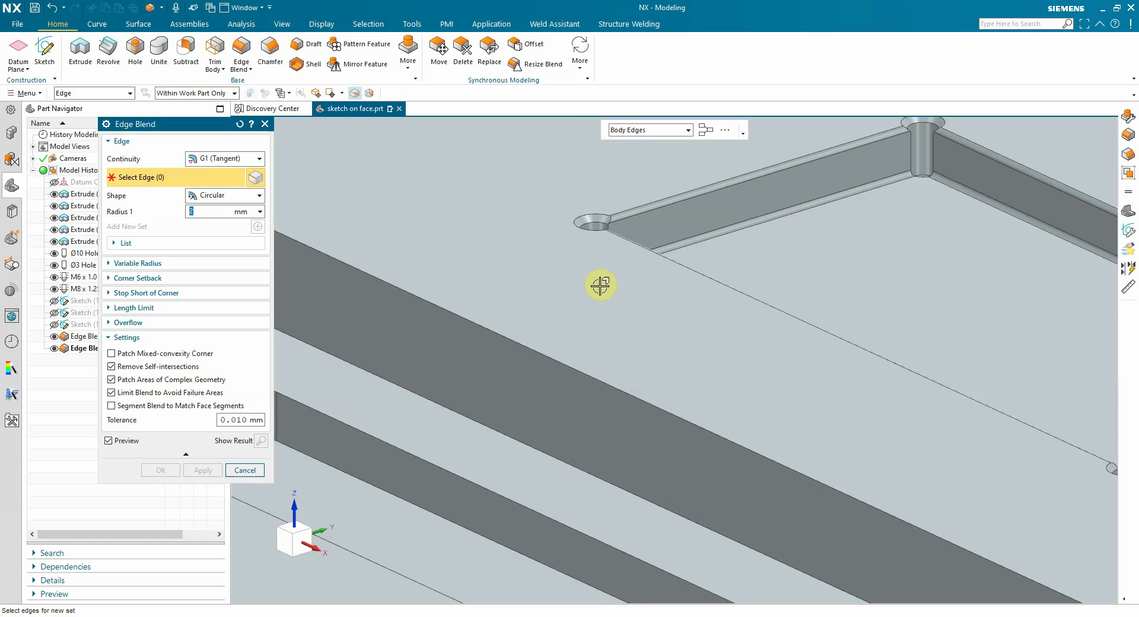
- Select all 176 body edges and deselect the first Ø3 hole edge
scroll(656, 262, down, 3)
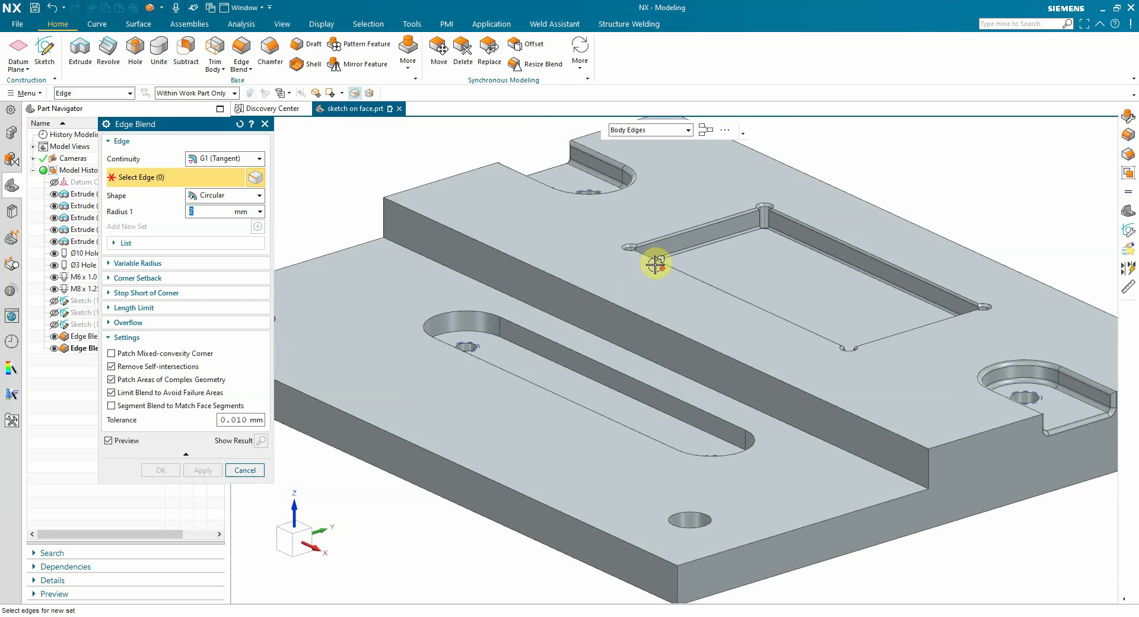
click(502, 291)
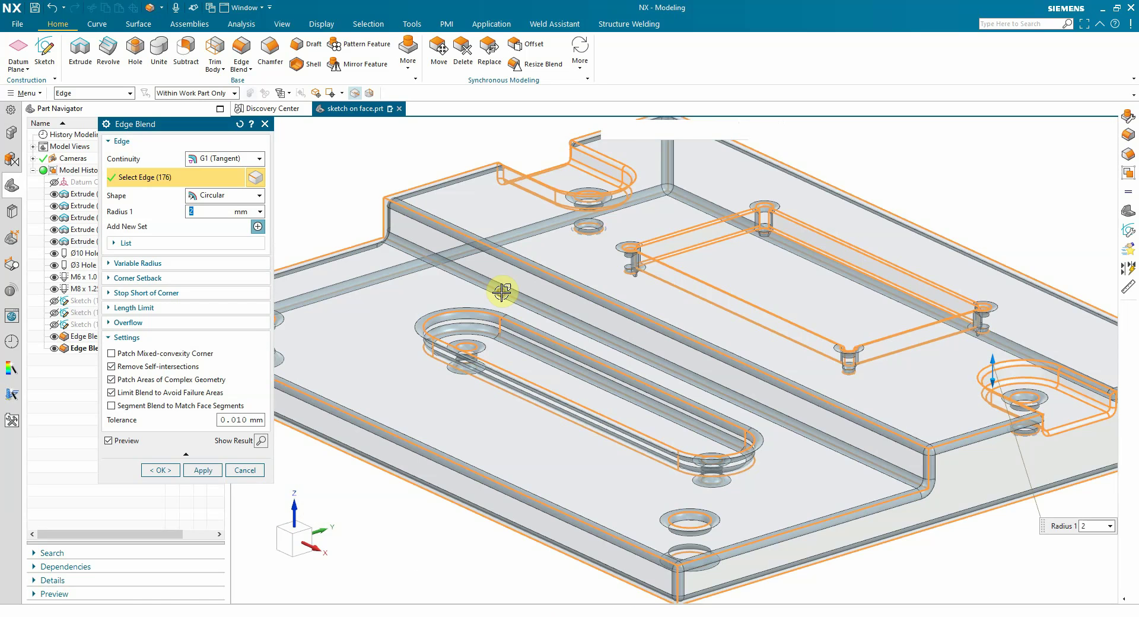
scroll(628, 271, up, 5)
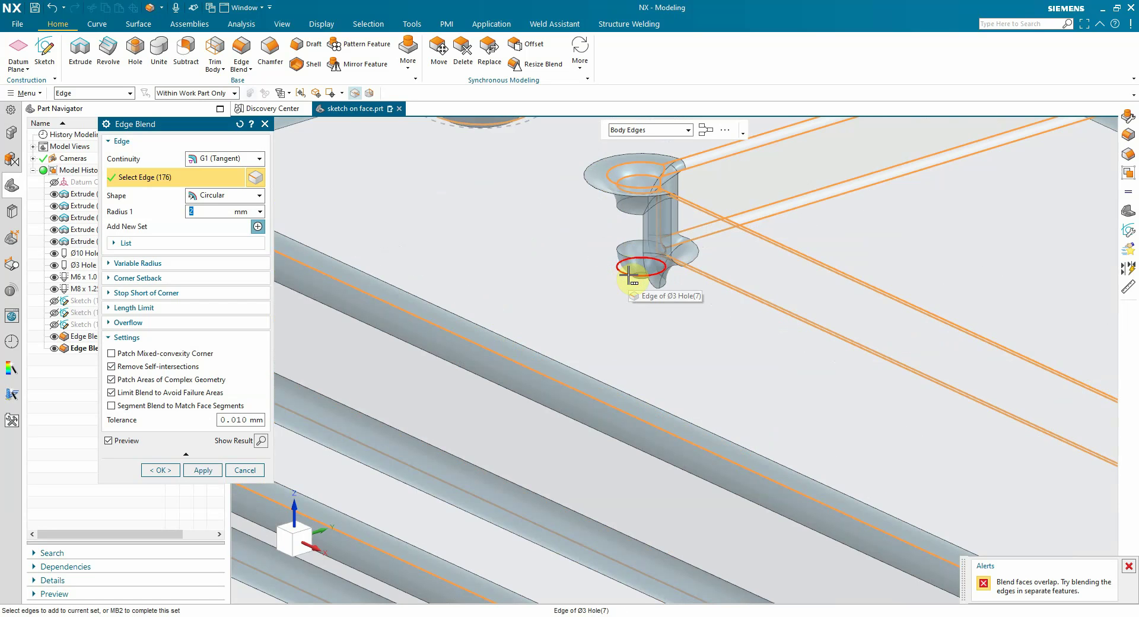
click(628, 275)
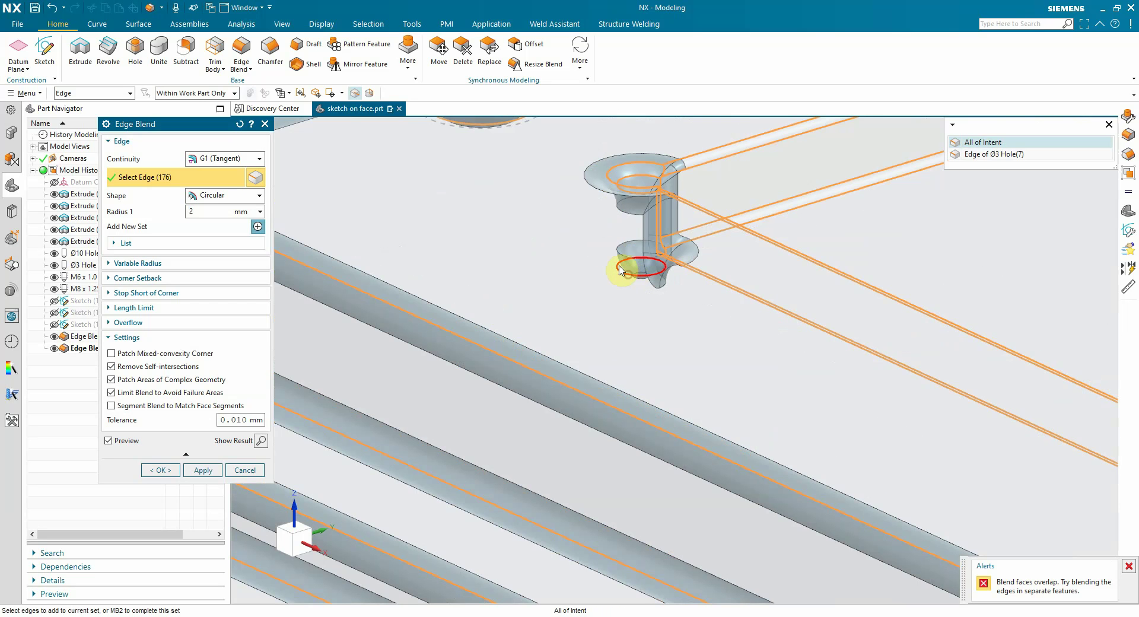
click(972, 156)
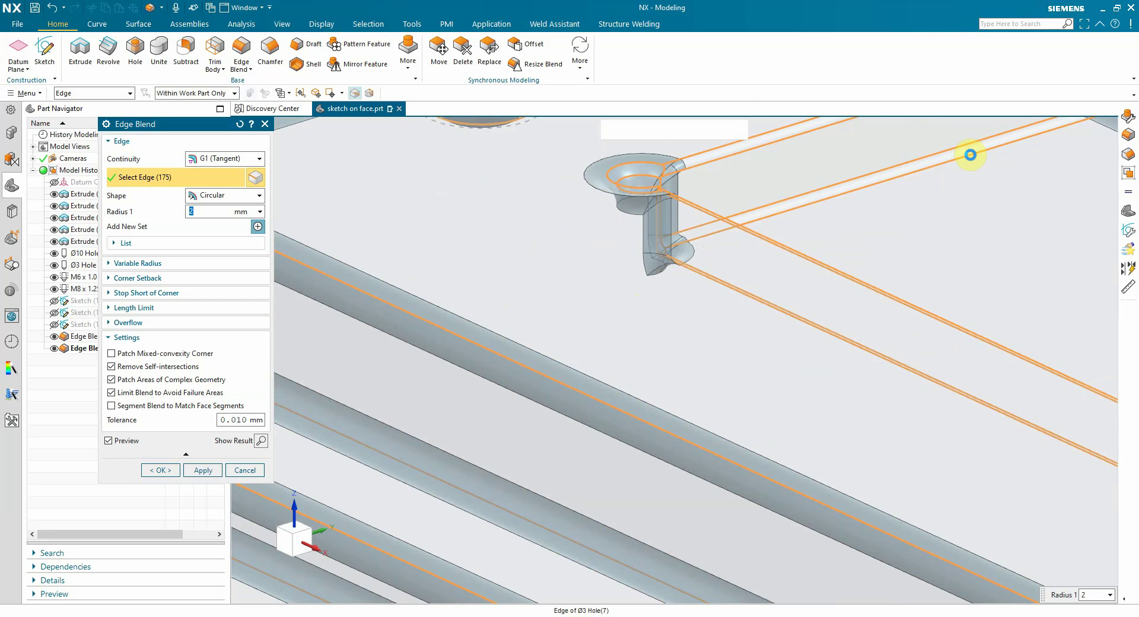
scroll(433, 195, down, 3)
scroll(821, 323, up, 5)
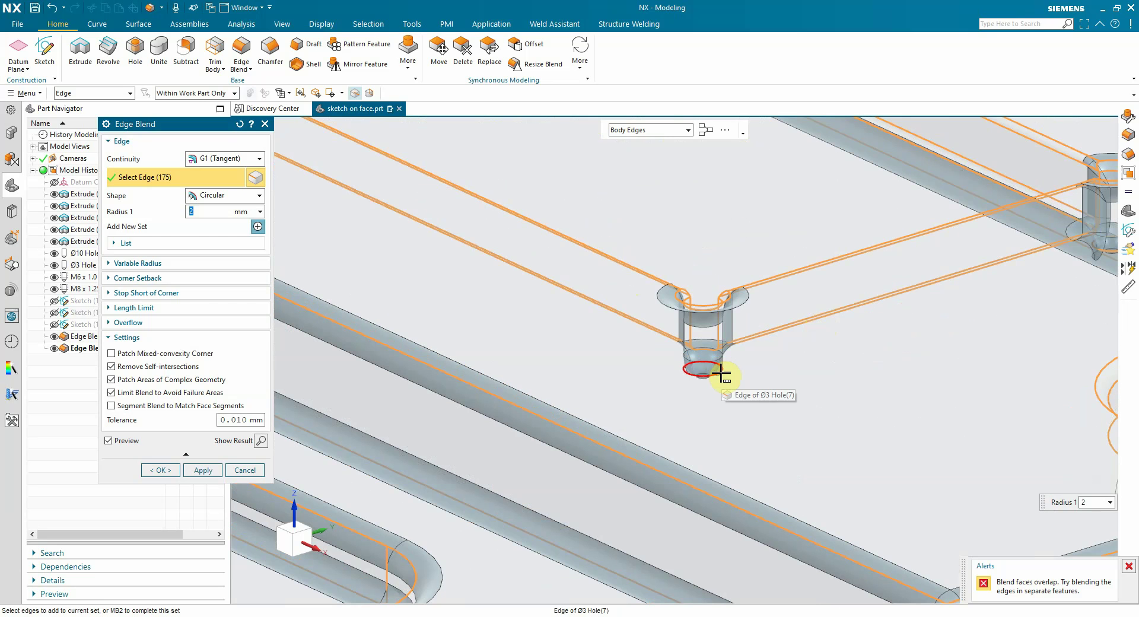
- Deselect two more Ø3 hole edges from the blend selection
click(721, 374)
click(1003, 159)
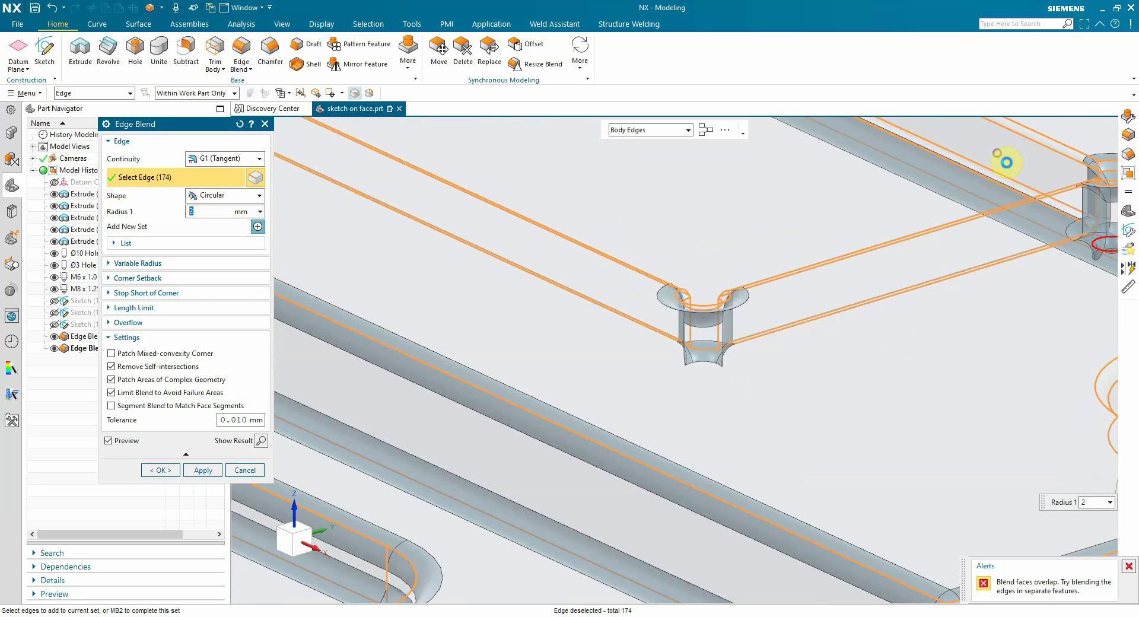
scroll(496, 322, down, 3)
scroll(946, 257, up, 5)
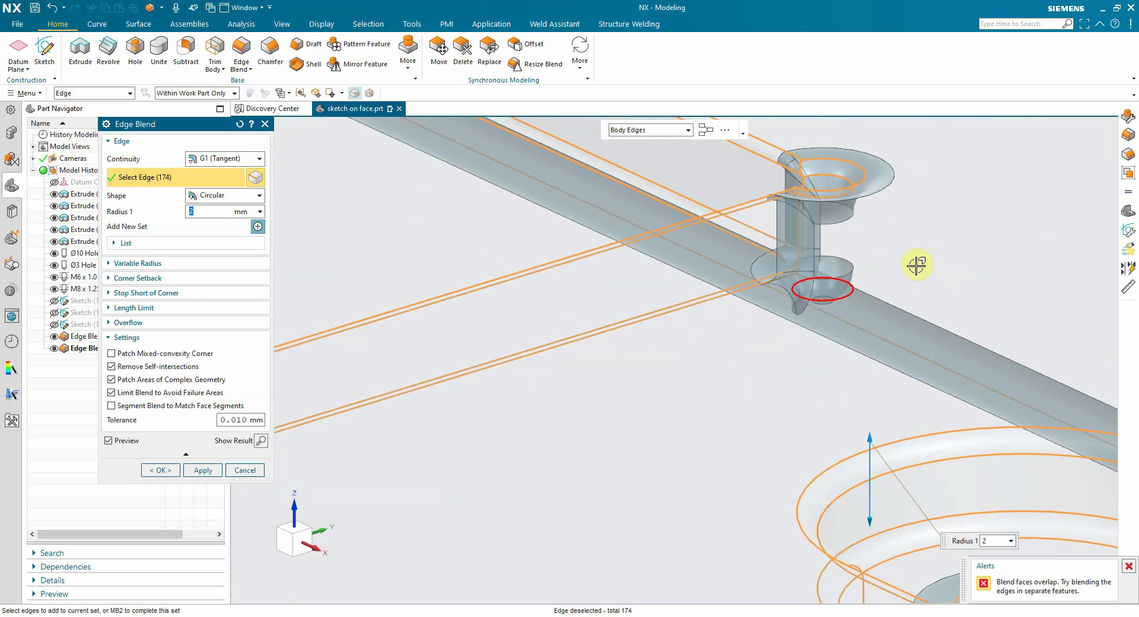
click(839, 297)
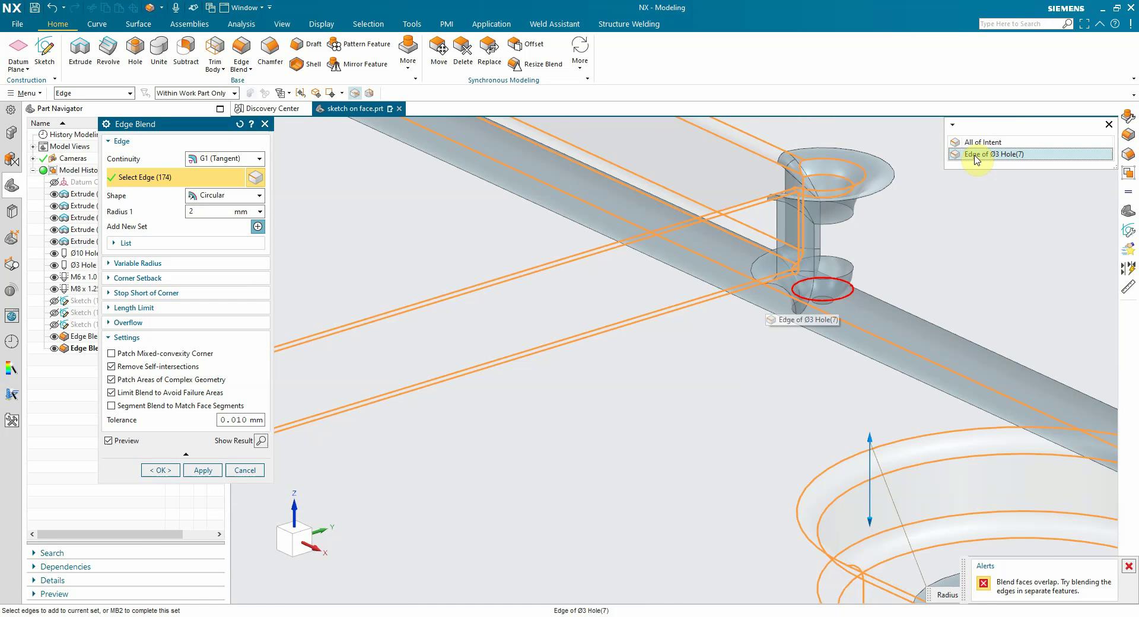
click(974, 156)
scroll(974, 158, down, 2)
scroll(973, 341, down, 3)
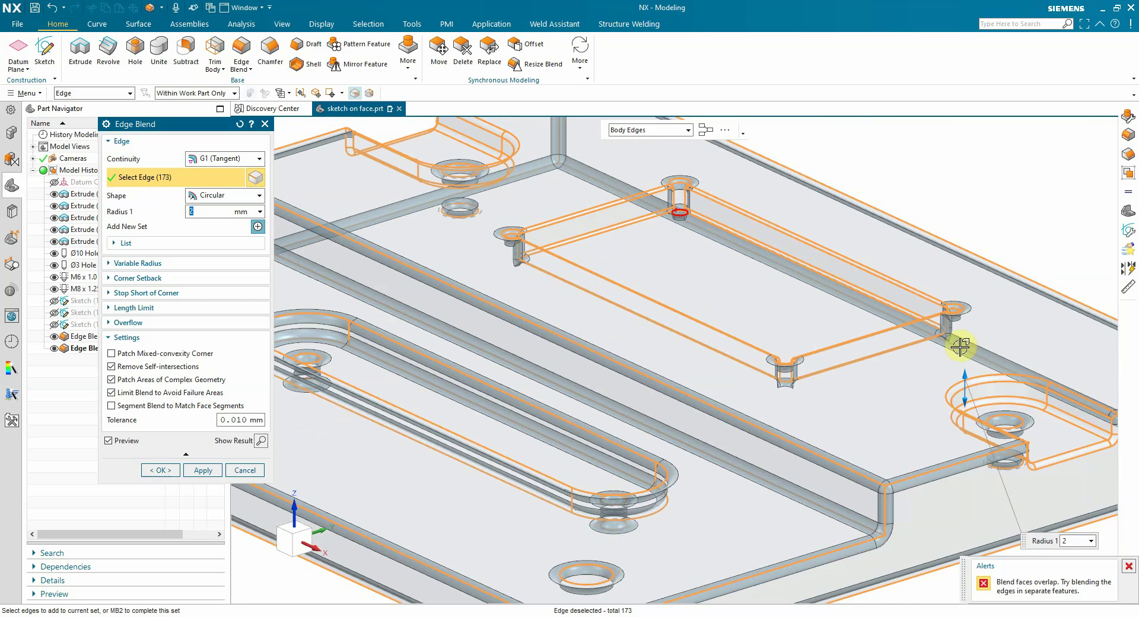
scroll(721, 289, up, 3)
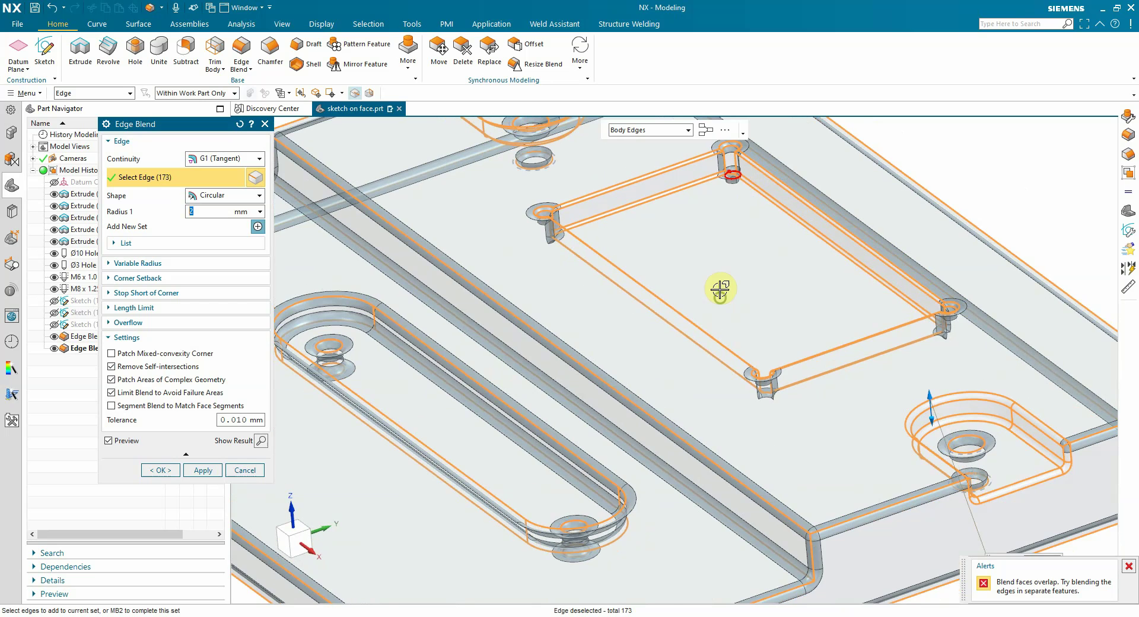
scroll(732, 140, up, 3)
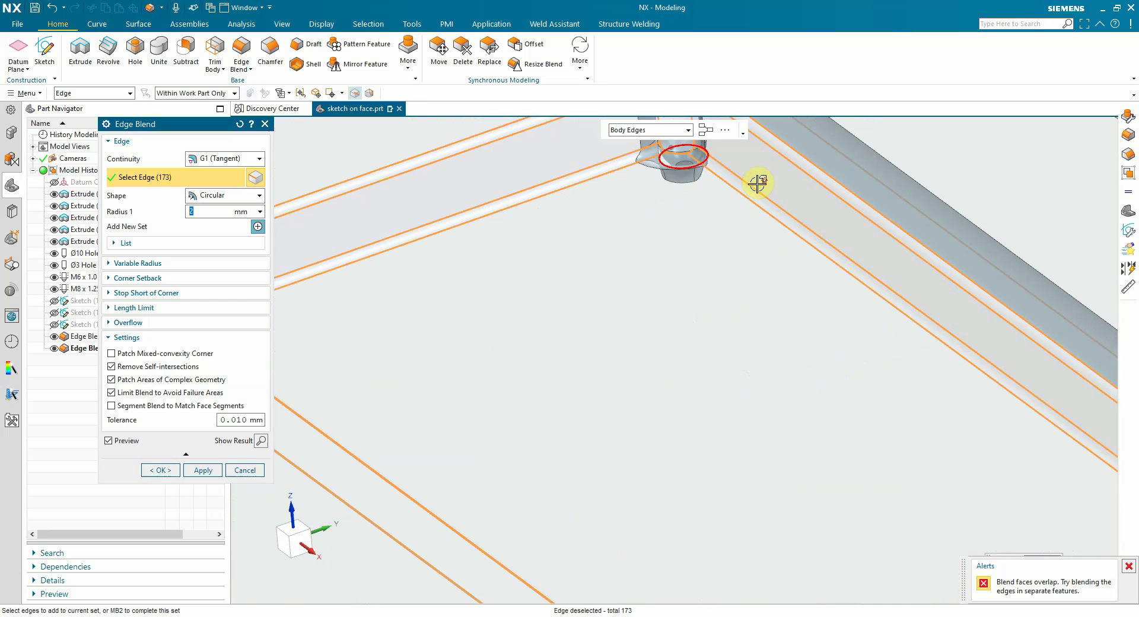
- Deselect the last Ø3 hole edge and create the 2 mm blend on 172 edges
click(668, 167)
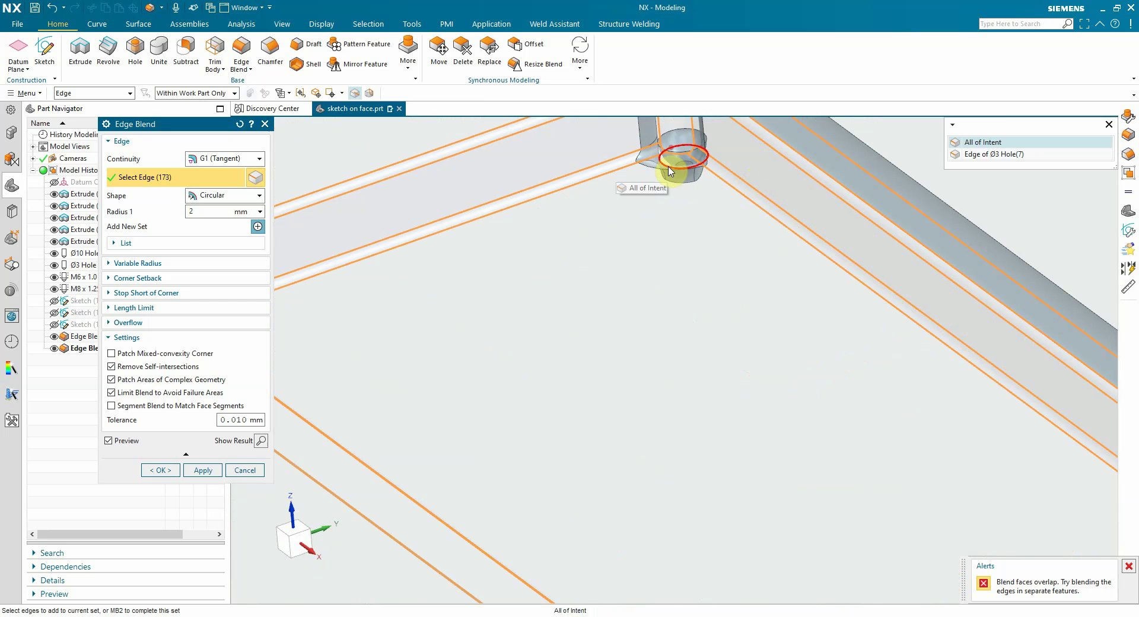
click(990, 155)
scroll(730, 301, down, 5)
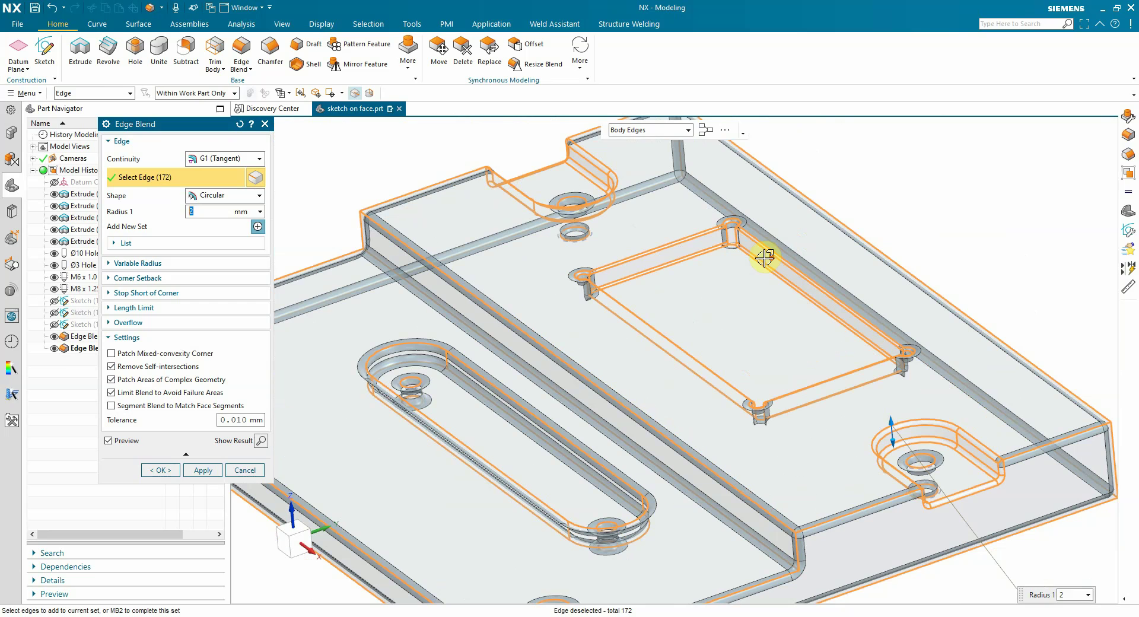
click(159, 470)
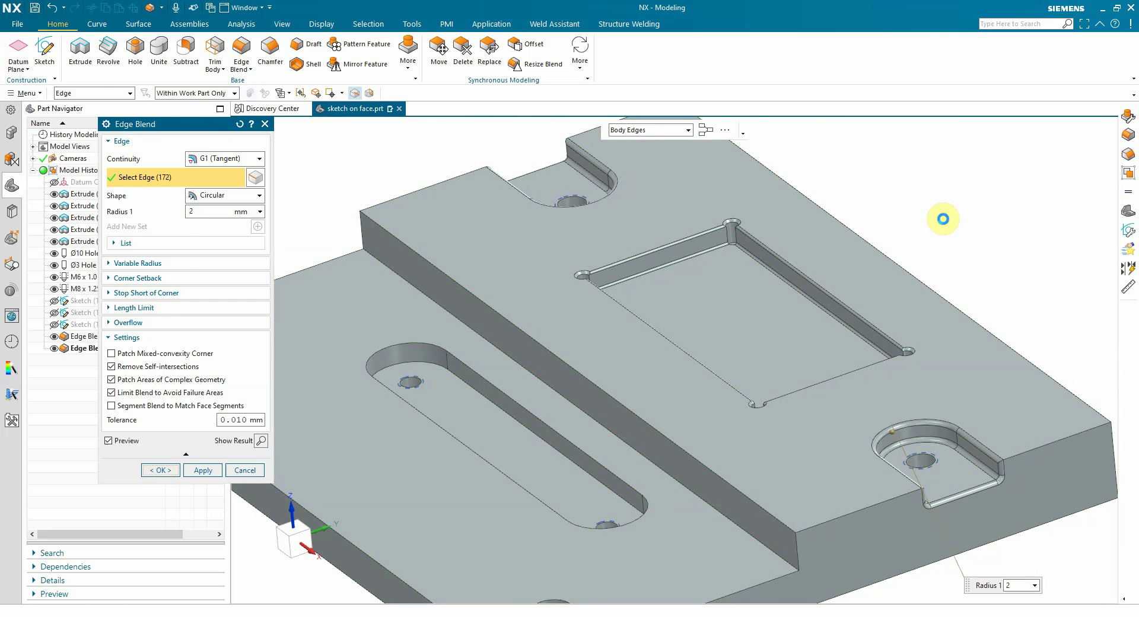
- Reopen the new edge blend and deselect another Ø3 hole rim from it
scroll(709, 224, up, 5)
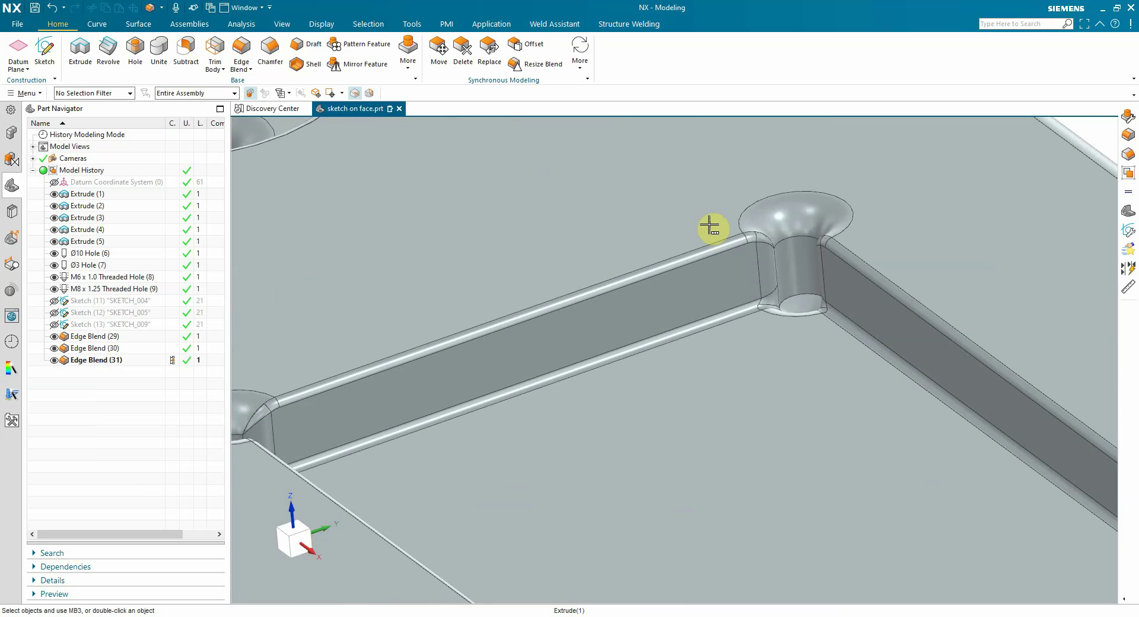
double_click(822, 214)
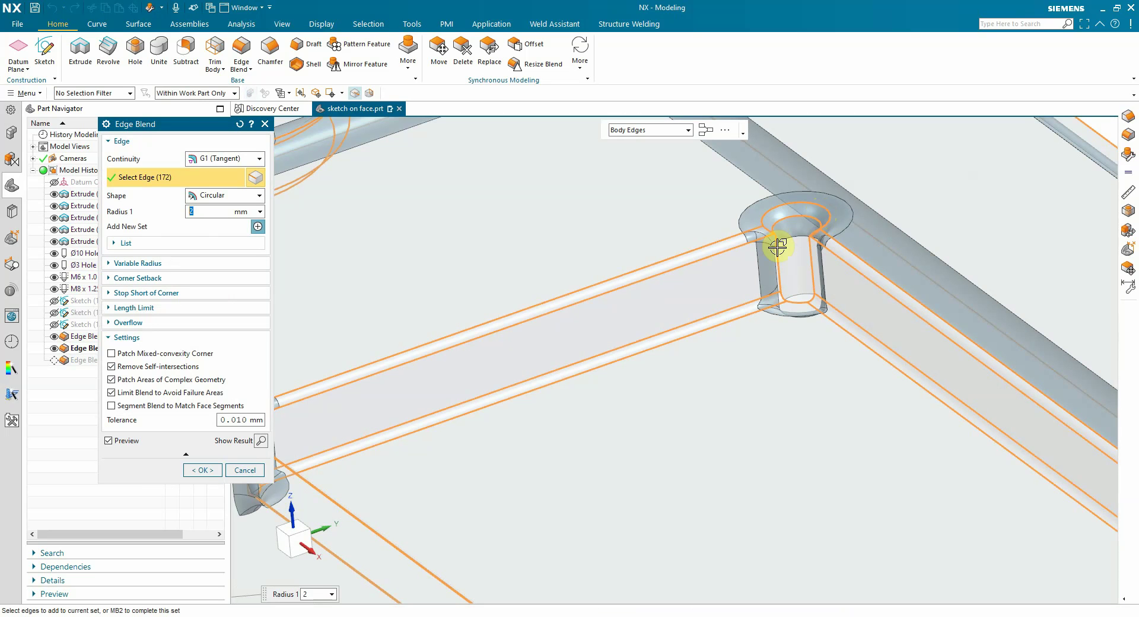
click(778, 211)
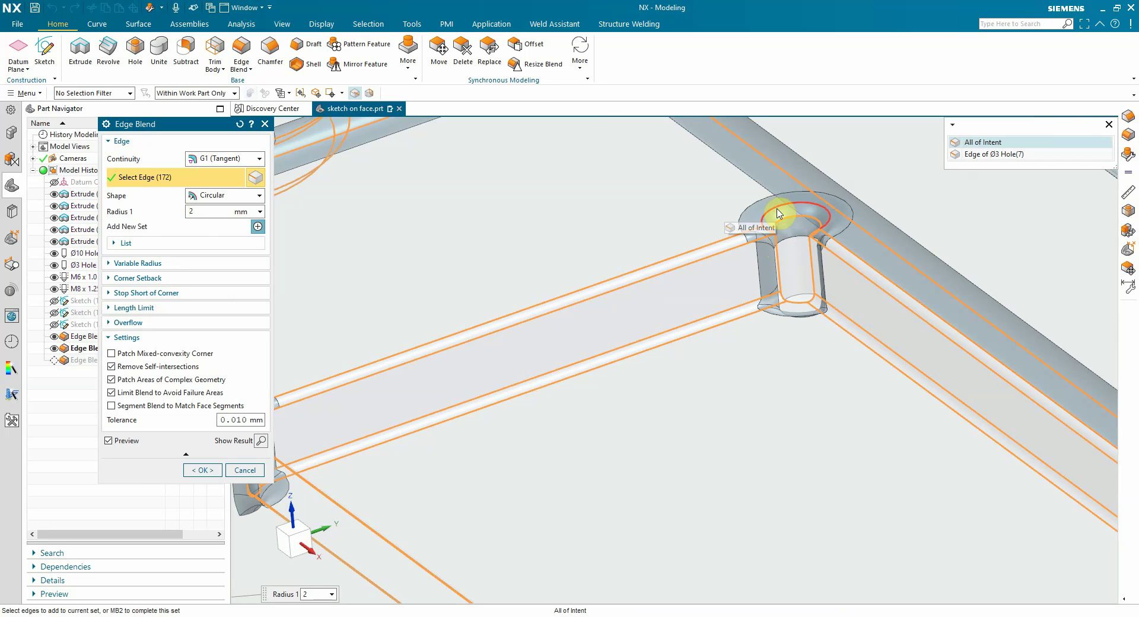
click(980, 154)
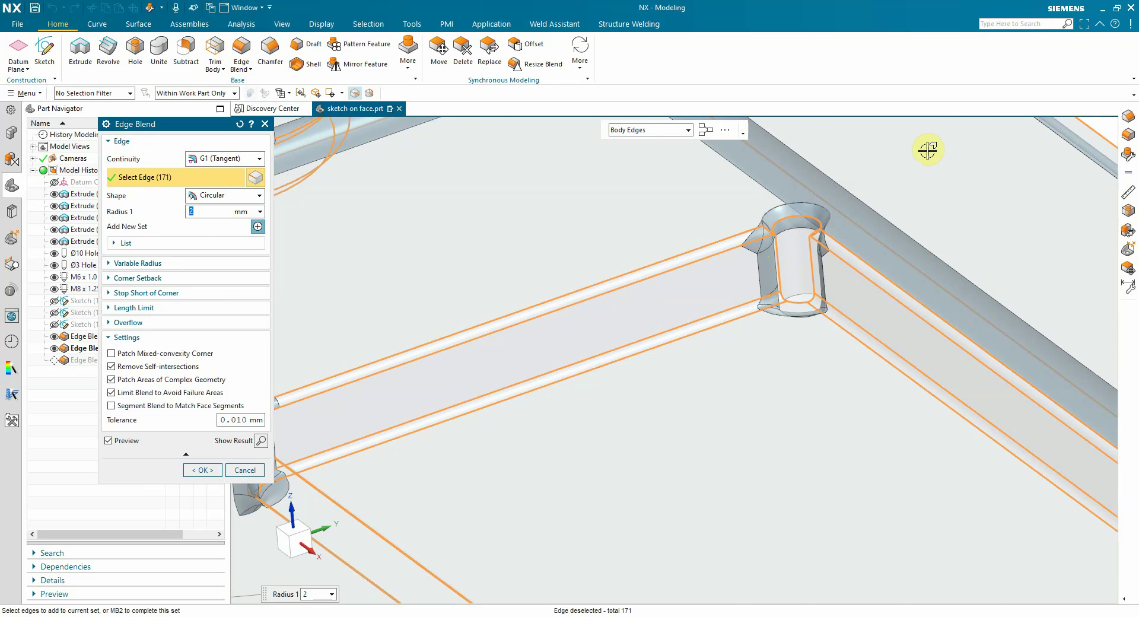
scroll(931, 153, down, 3)
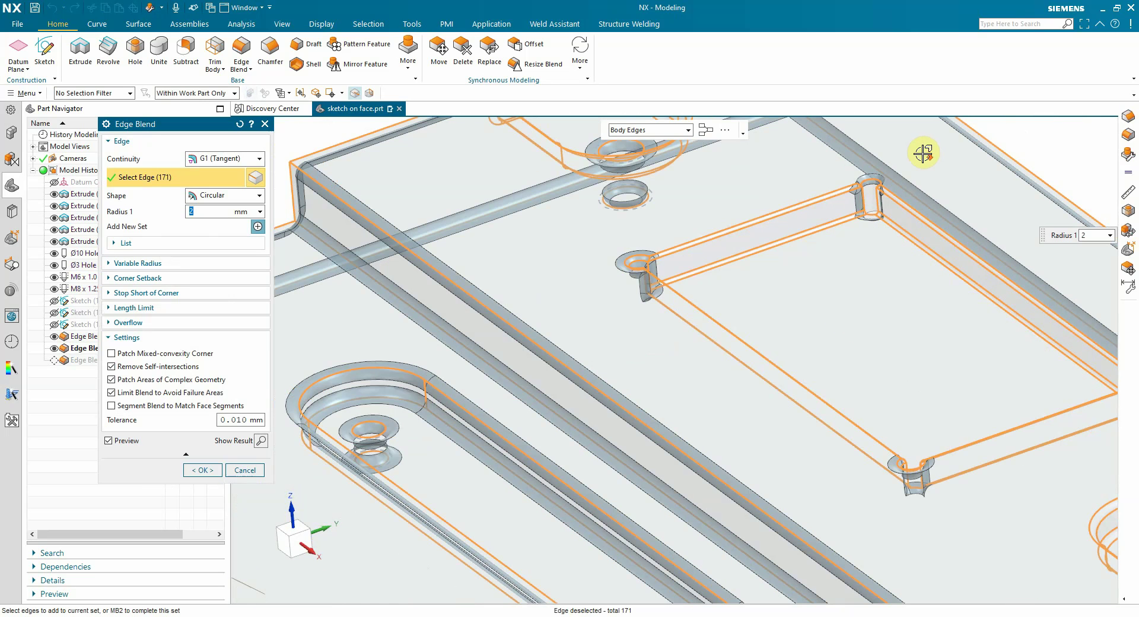
- Apply the 2 mm blend, undo it, and start a fresh edge blend
click(202, 469)
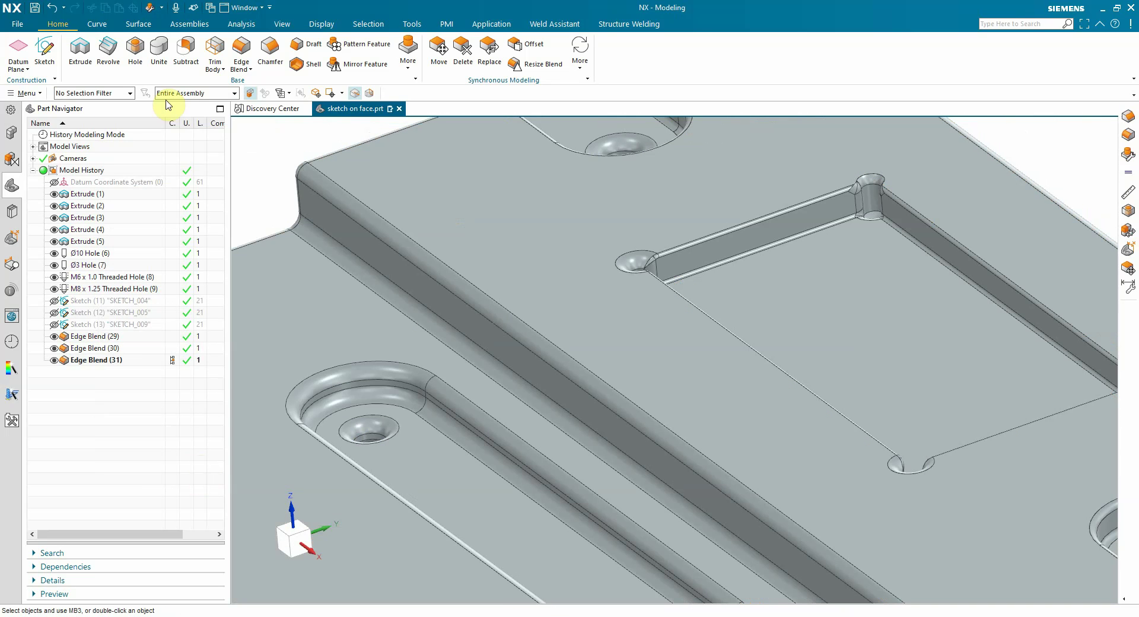
click(54, 8)
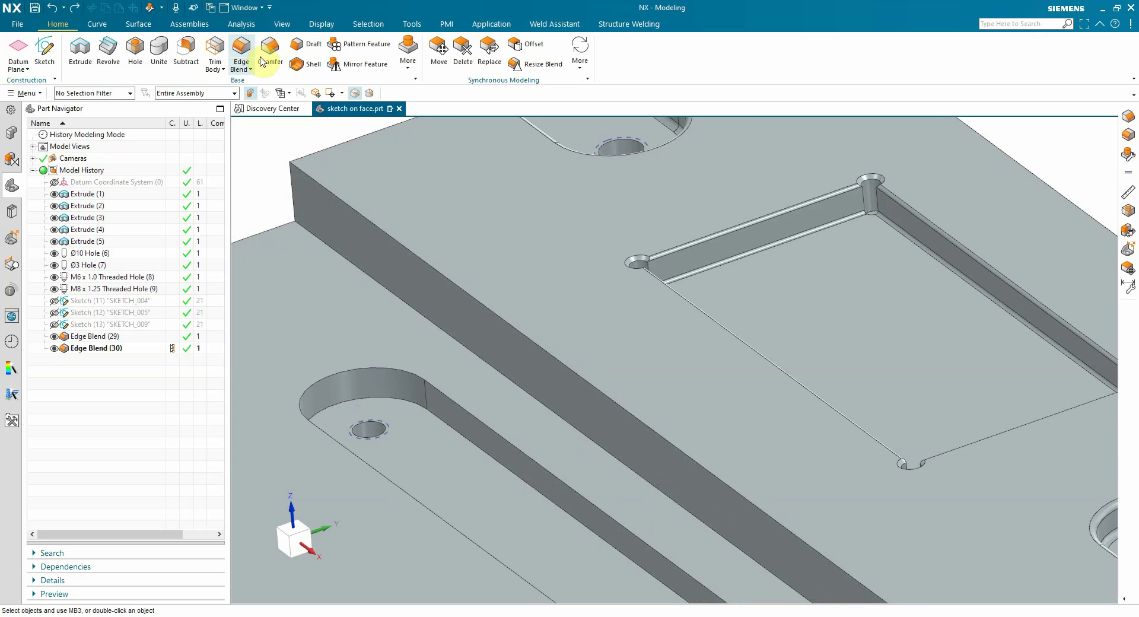
click(242, 52)
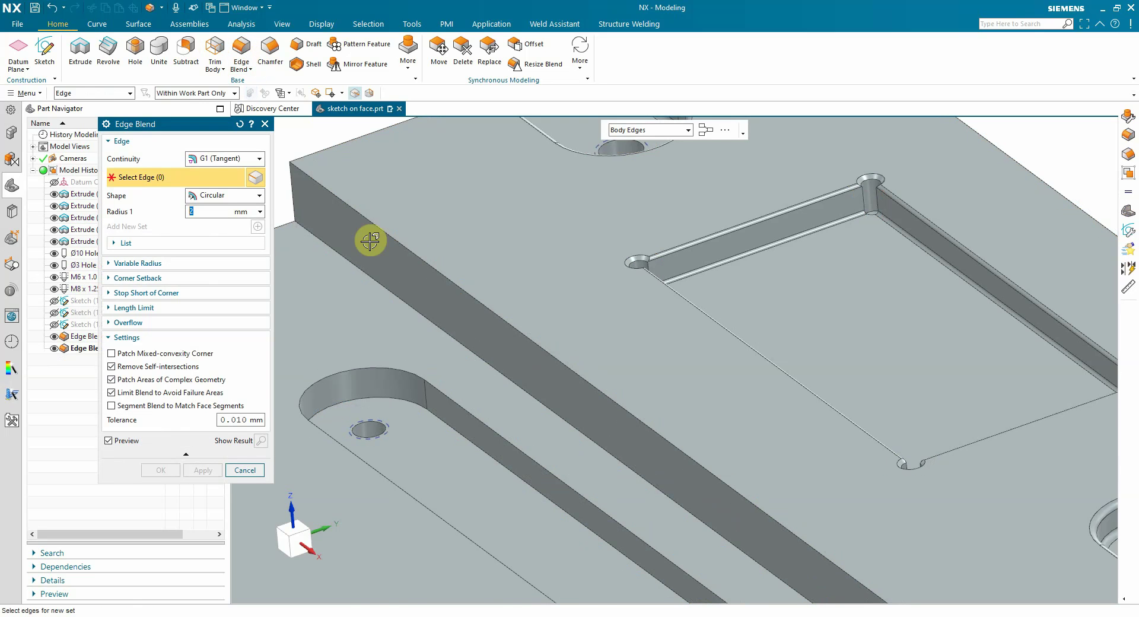
- Blend all body edges at 2 mm, fencing out the rectangular pocket's 64 edges in Top view
click(383, 288)
scroll(403, 256, down, 3)
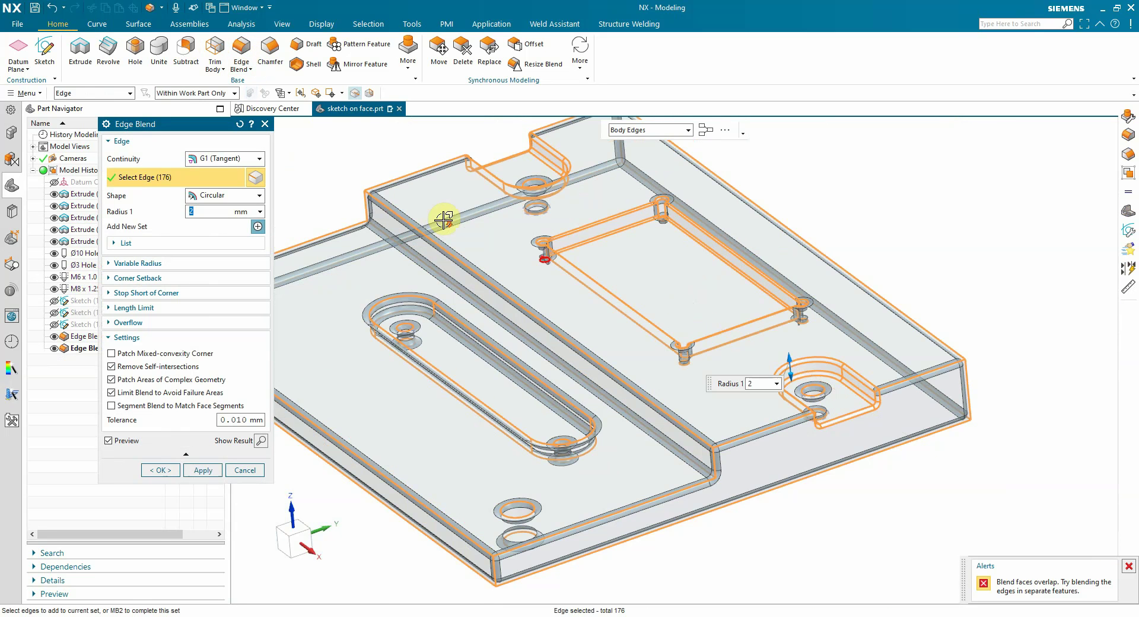
double_click(297, 527)
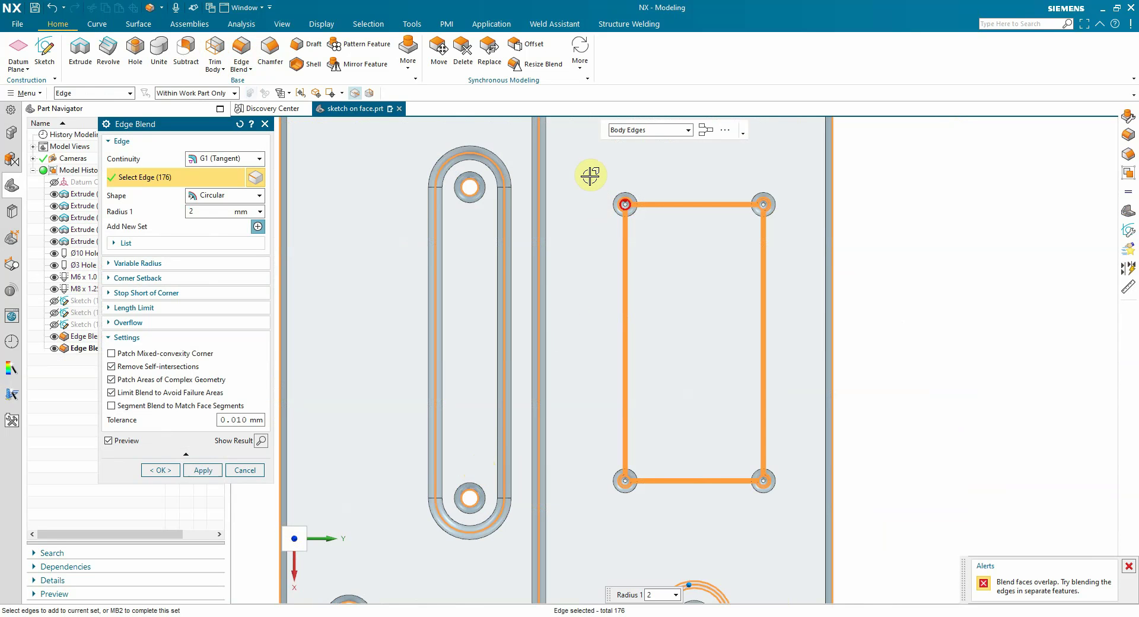
shift+drag(590, 171, 791, 506)
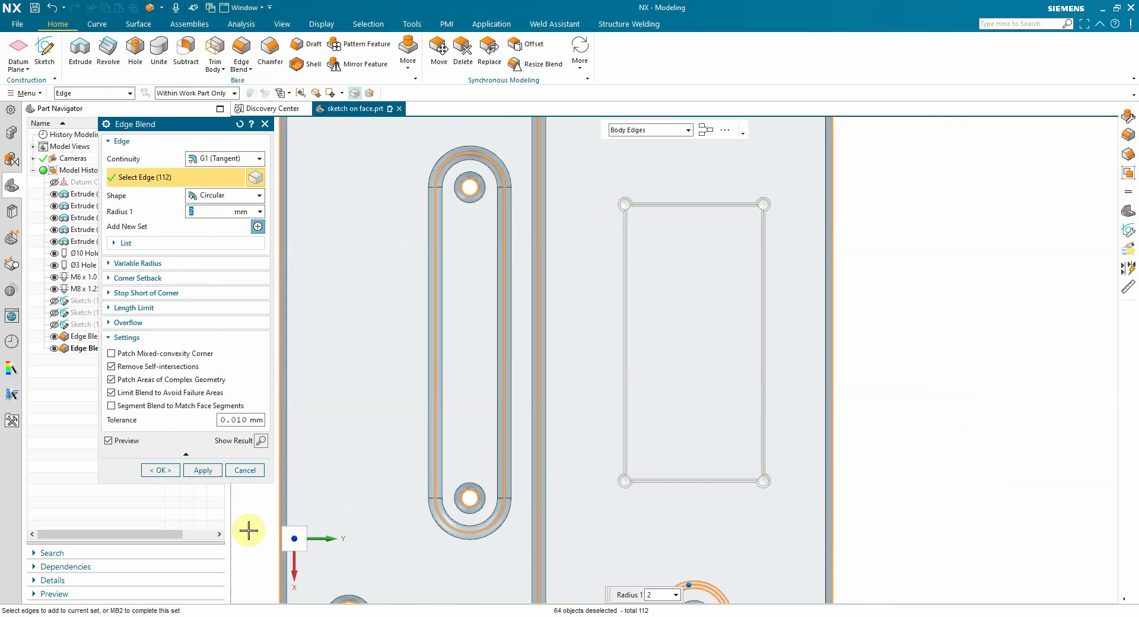
click(159, 470)
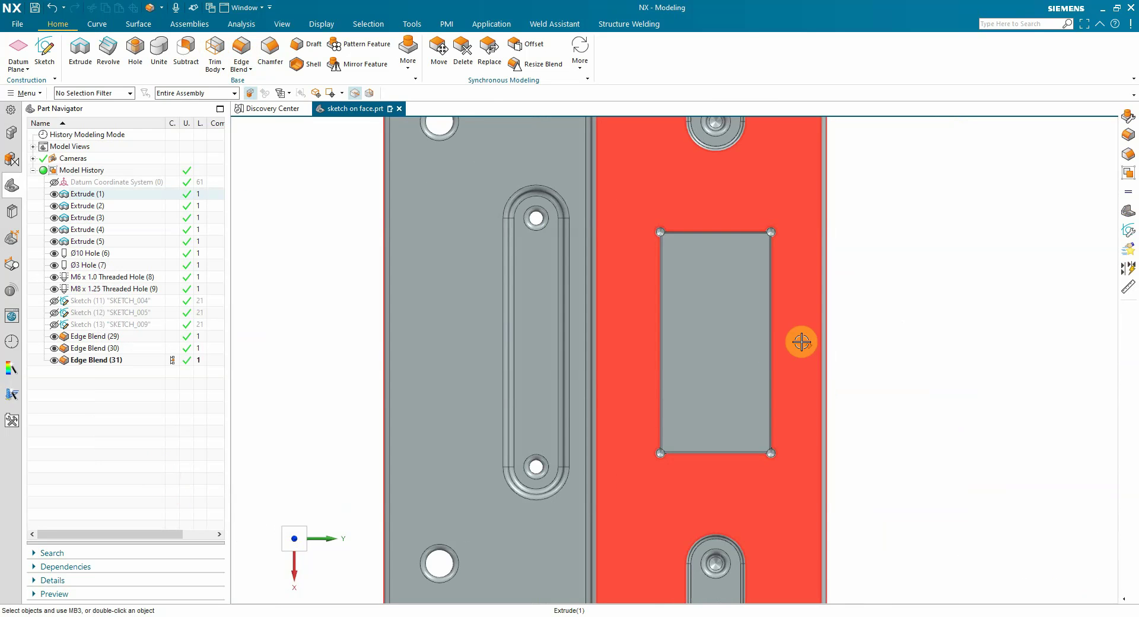
- Rotate the plate into a 3D view and adjust the zoom
middle_drag(801, 340, 837, 295)
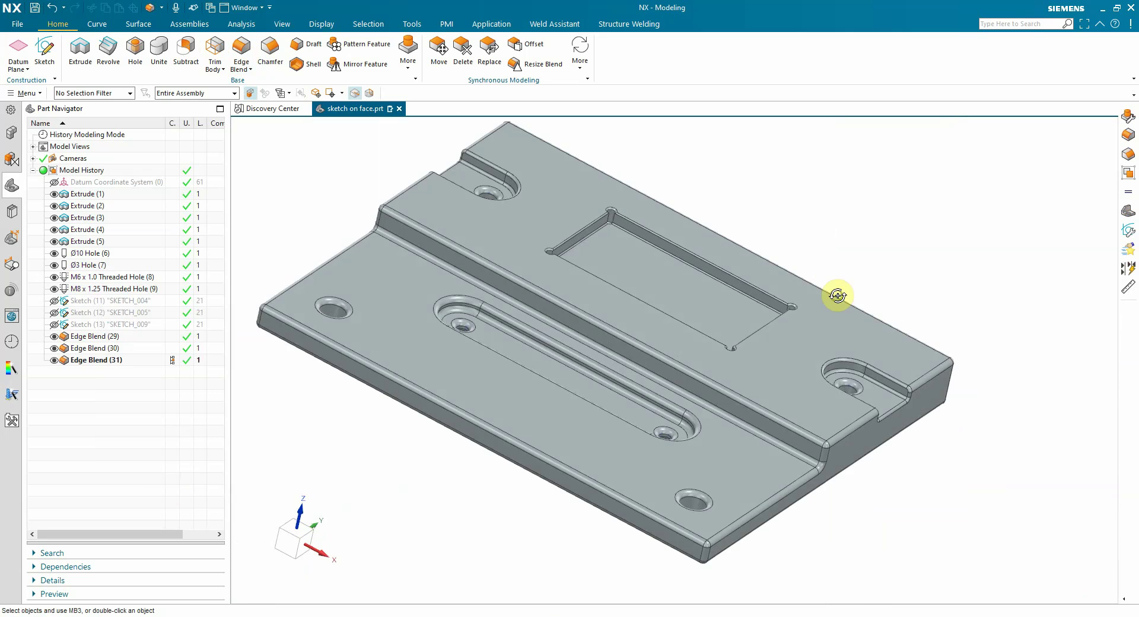
scroll(614, 203, up, 5)
scroll(611, 203, down, 5)
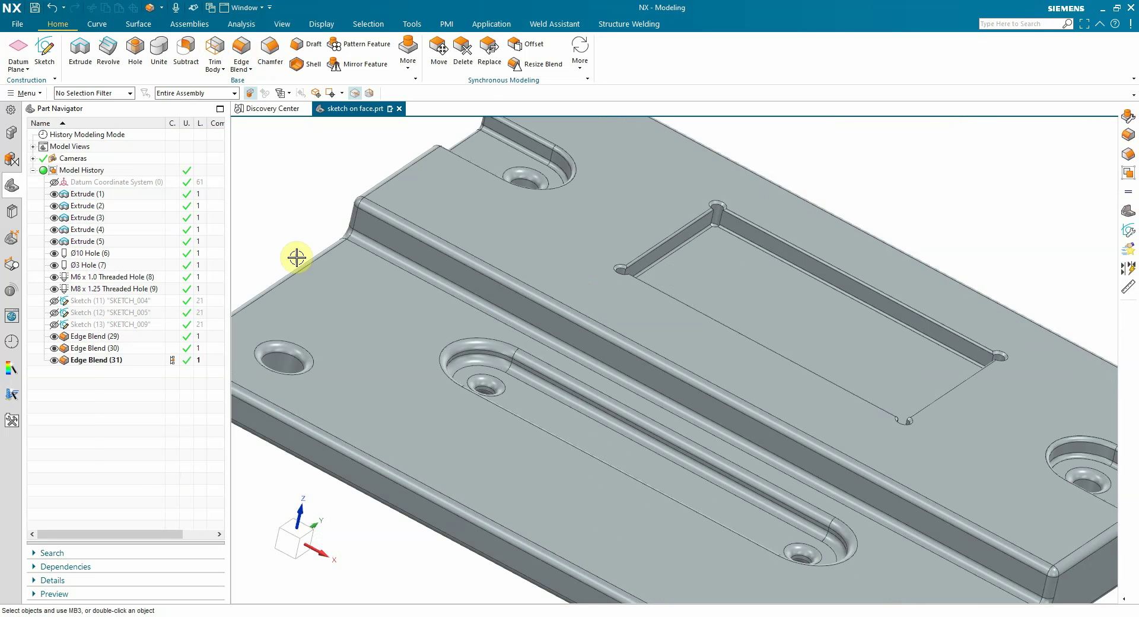
- Give the Ø10 hole 0.6 mm, 45° chamfers at both its start and end
double_click(279, 361)
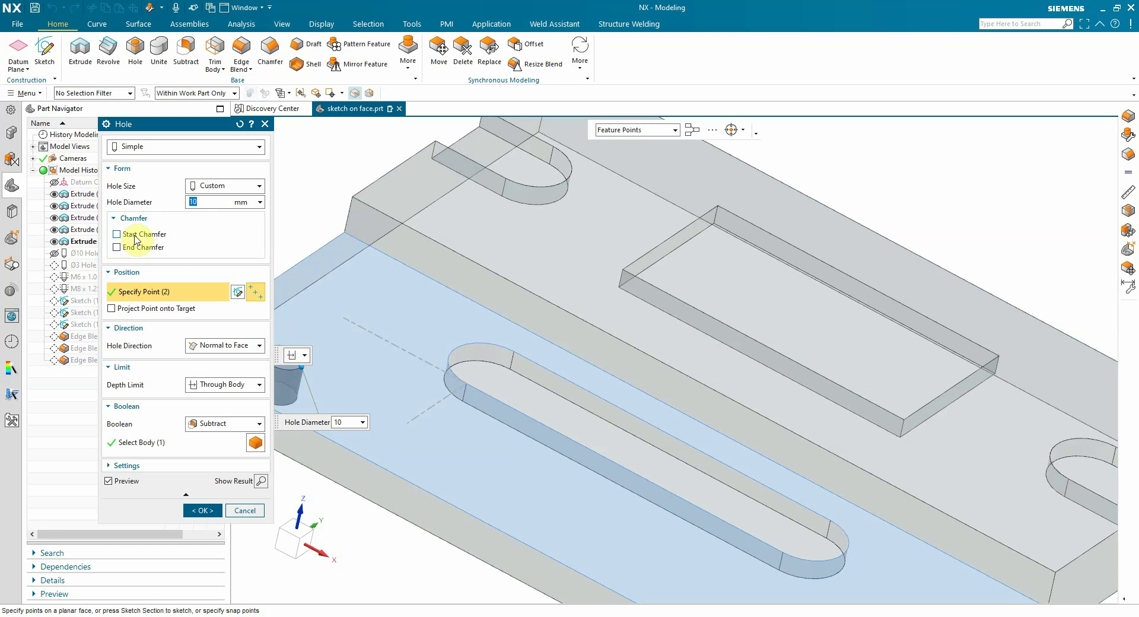
click(118, 234)
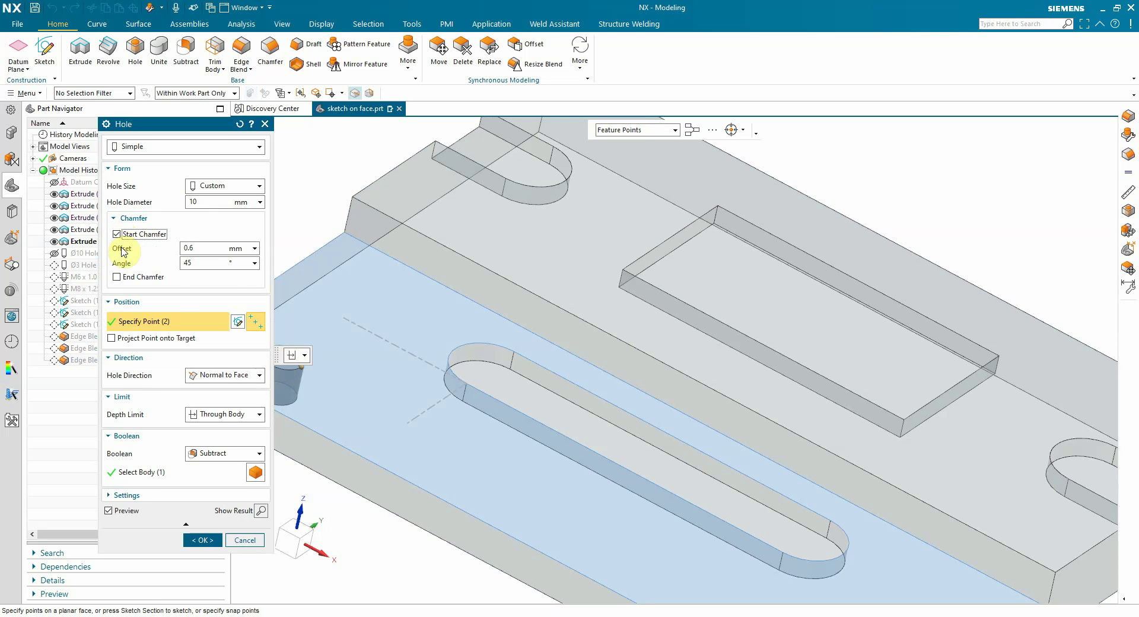
click(116, 277)
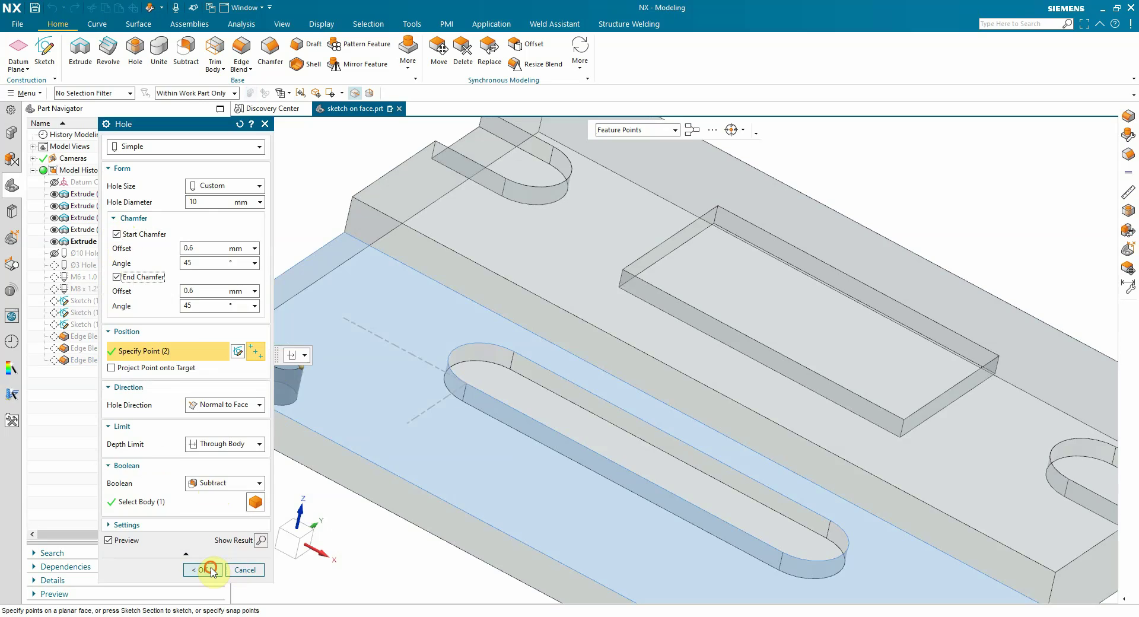
click(203, 570)
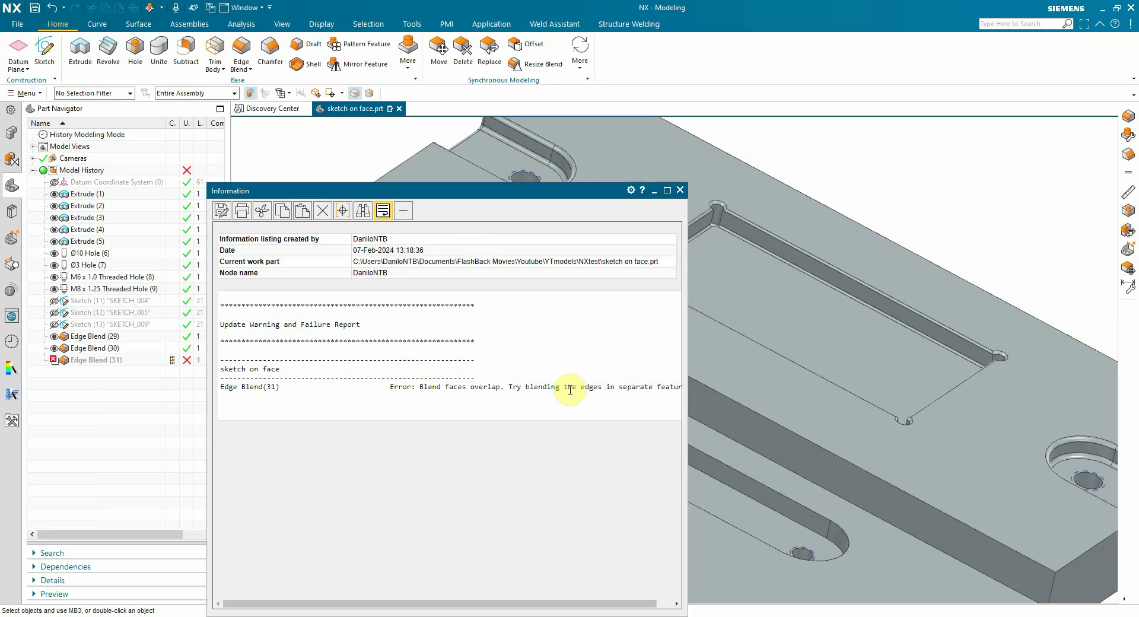
- Dismiss the update failure and reopen Edge Blend (31) in Top view
click(680, 190)
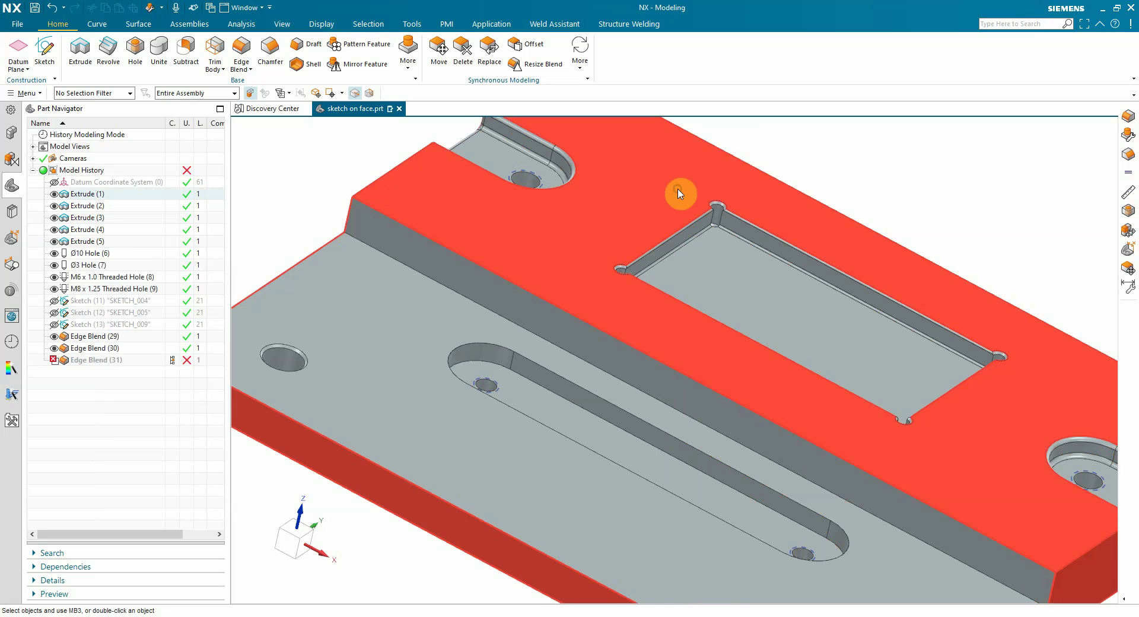
double_click(98, 360)
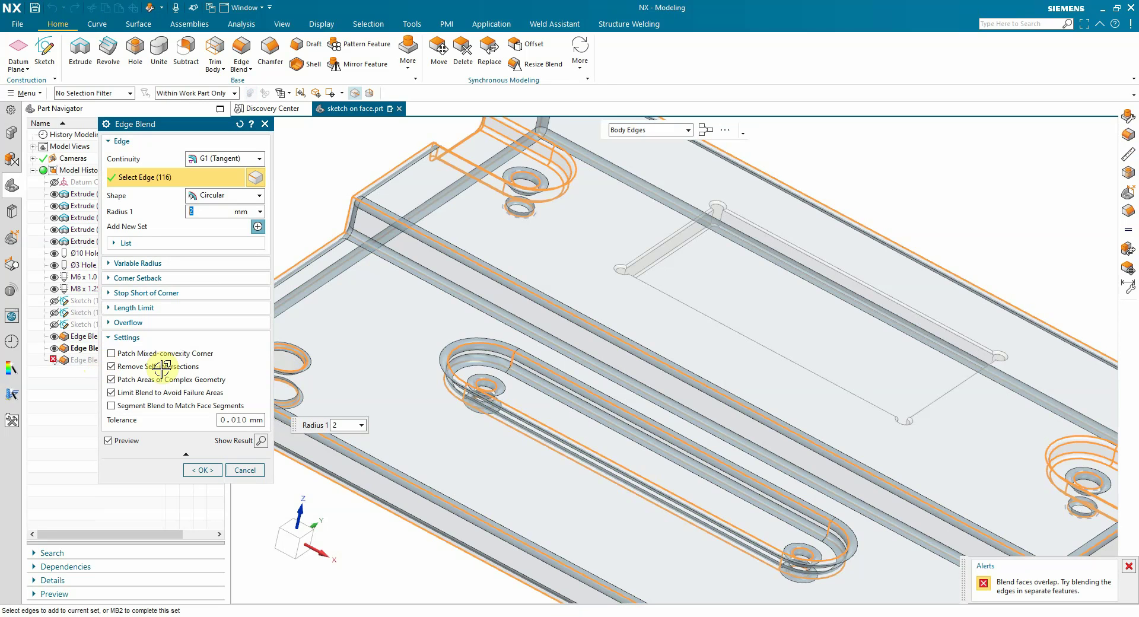
scroll(329, 330, up, 5)
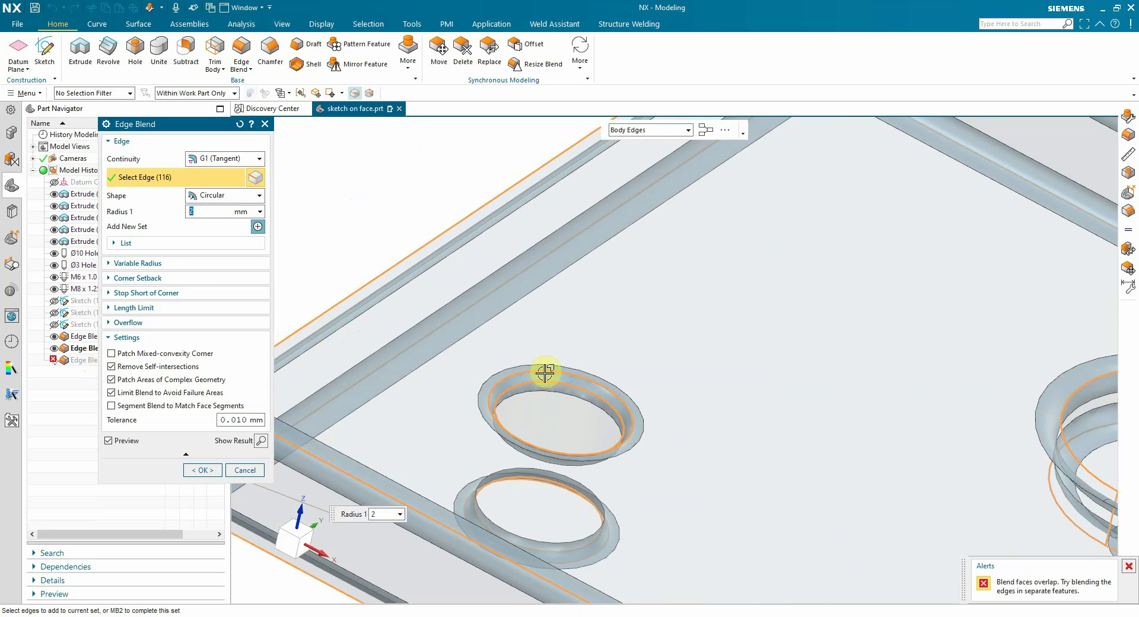
click(287, 527)
scroll(308, 297, down, 5)
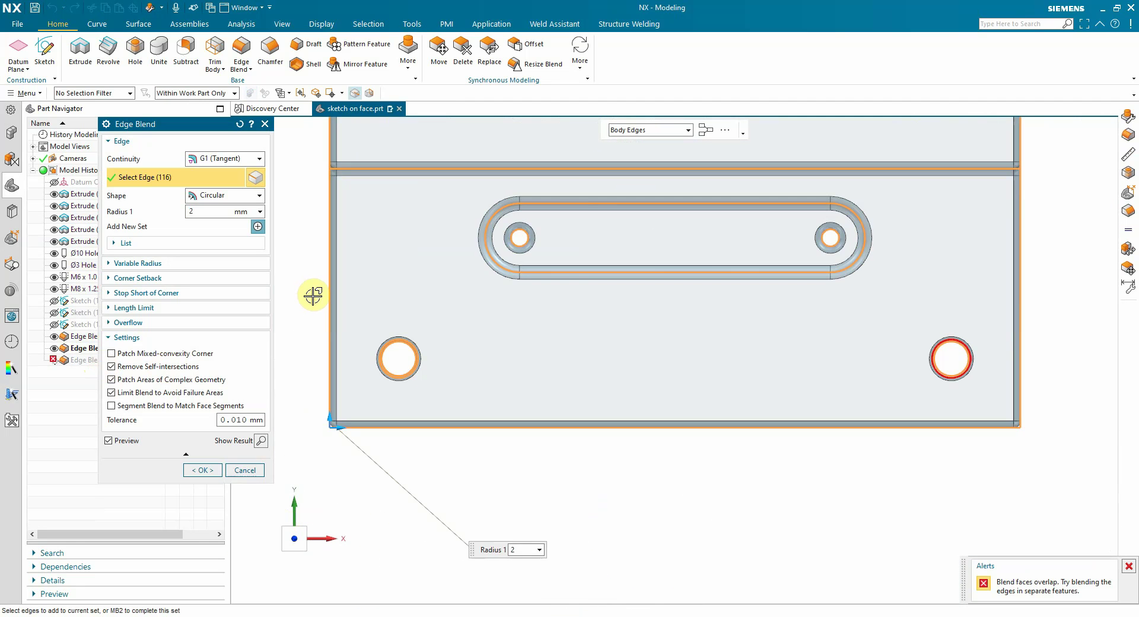
- Deselect both chamfered holes' edges and the slot's small hole edges, then apply the blend
shift+click(423, 369)
shift+drag(882, 318, 988, 387)
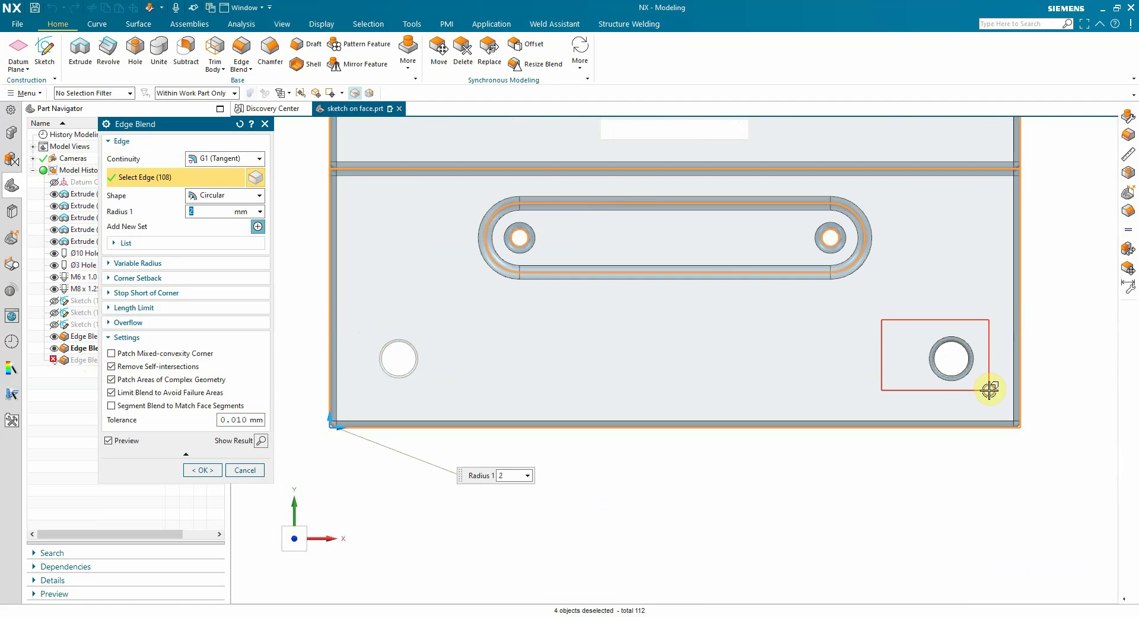
scroll(562, 190, up, 2)
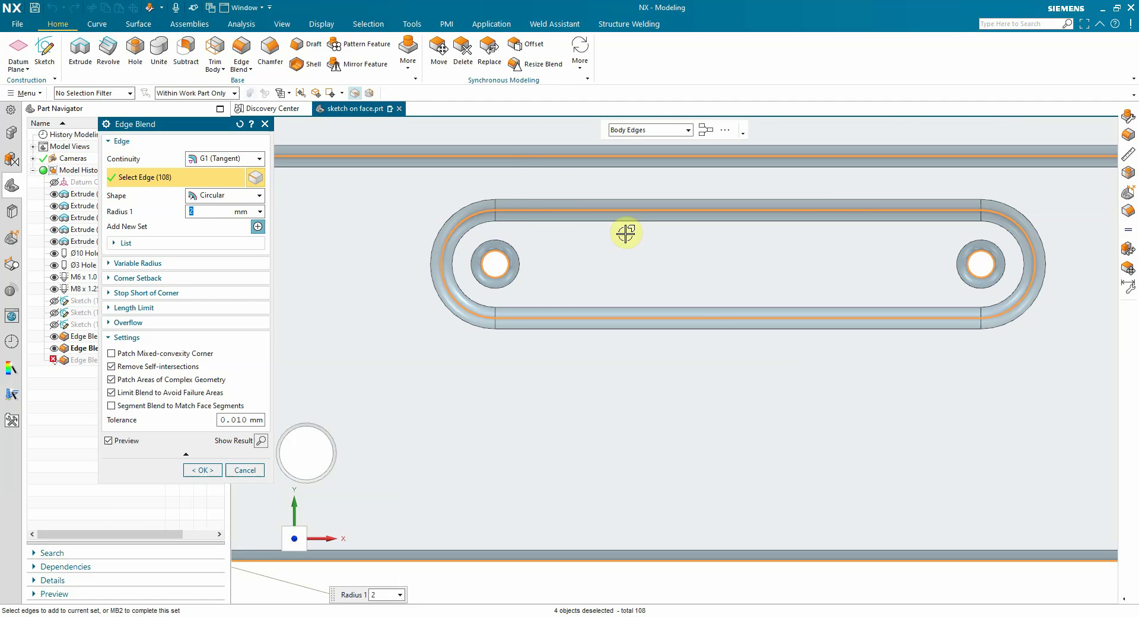
shift+drag(472, 236, 938, 287)
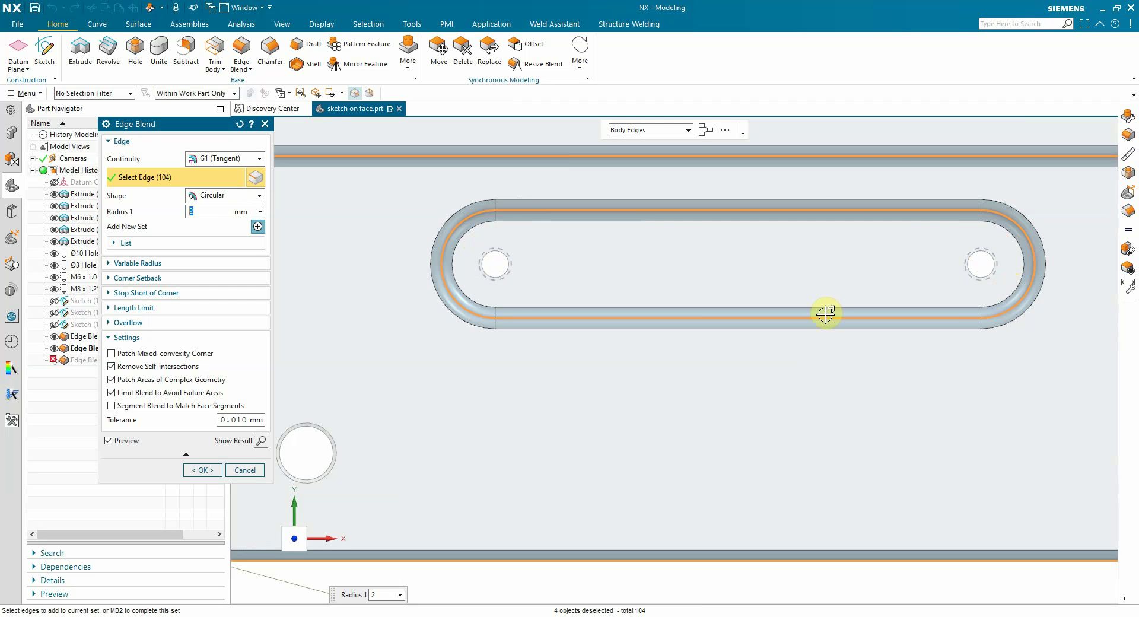
click(202, 469)
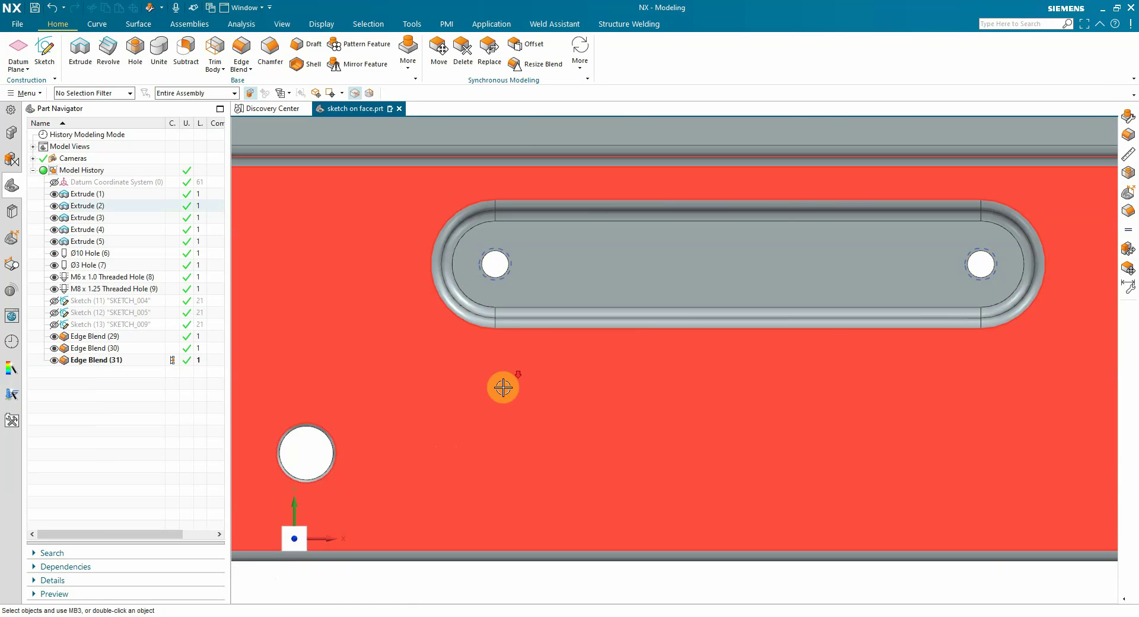
- Zoom out and show the finished plate with its 2 mm edge blends in trimetric view
scroll(510, 377, down, 3)
key(Home)
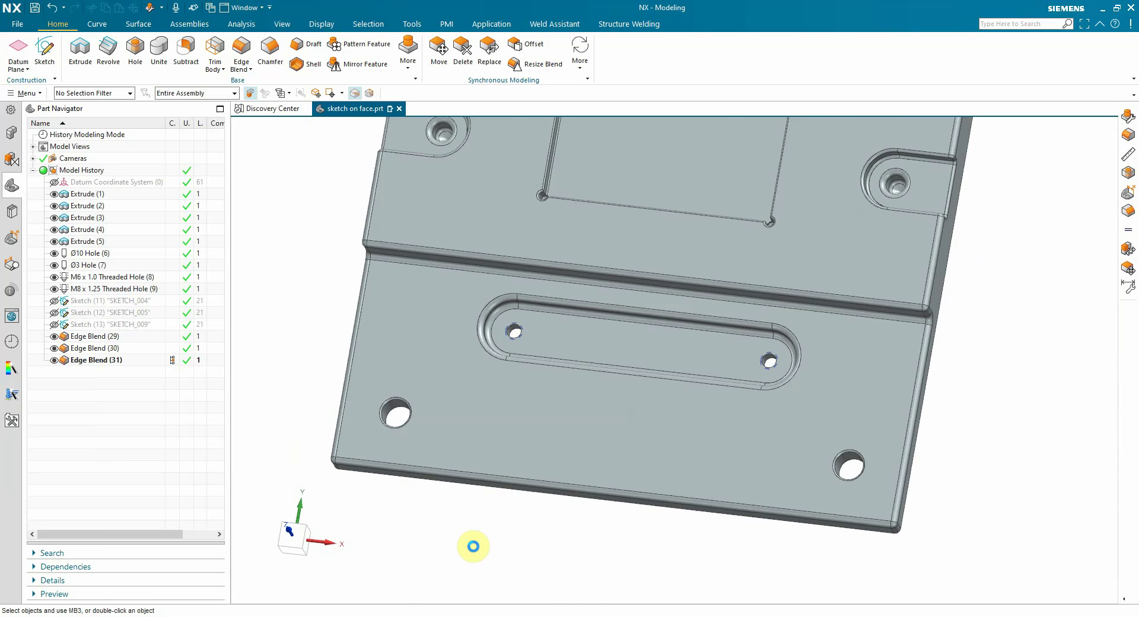